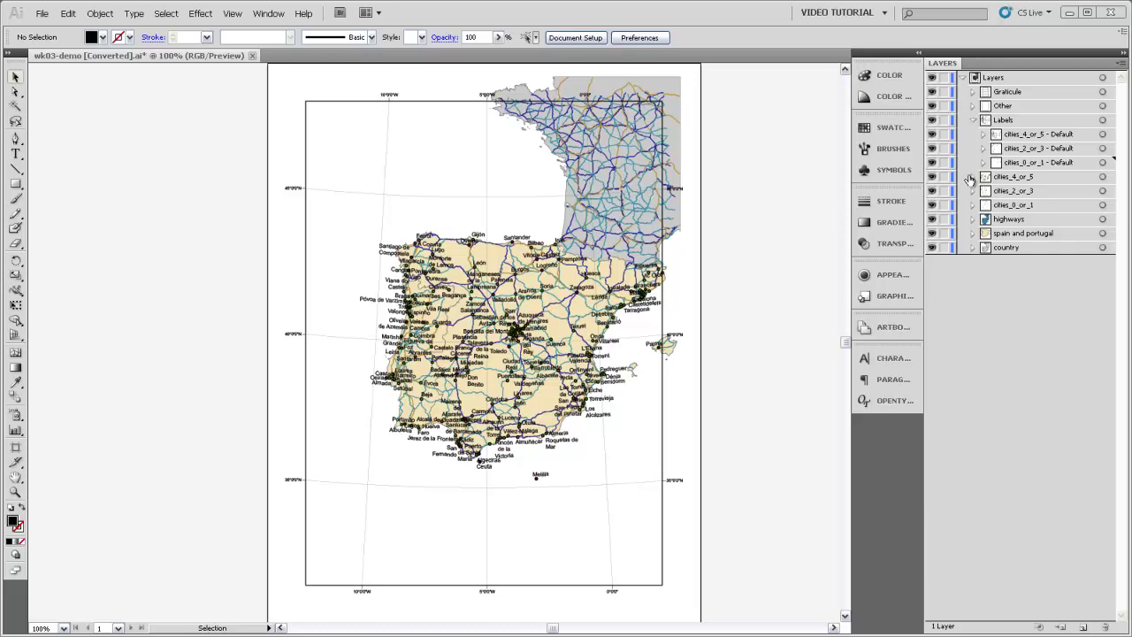
Expand the cities_4_or_5 layer to view its paths and look through the list of installed scripts.
{"action": "left_click", "coordinate": [972, 177]}
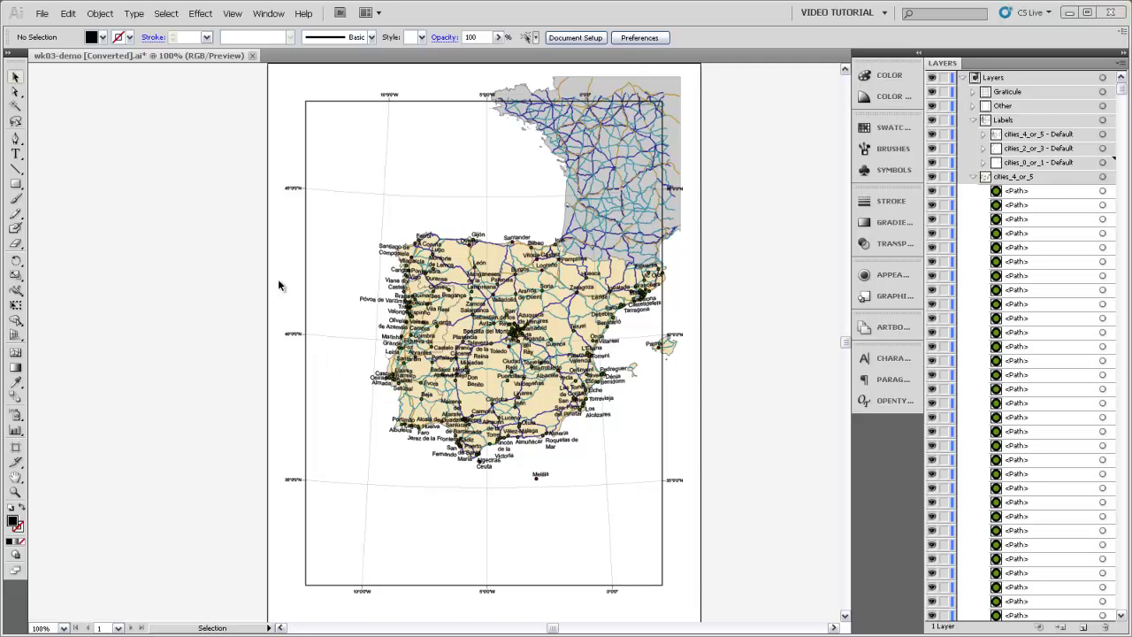
{"action": "left_click", "coordinate": [42, 13]}
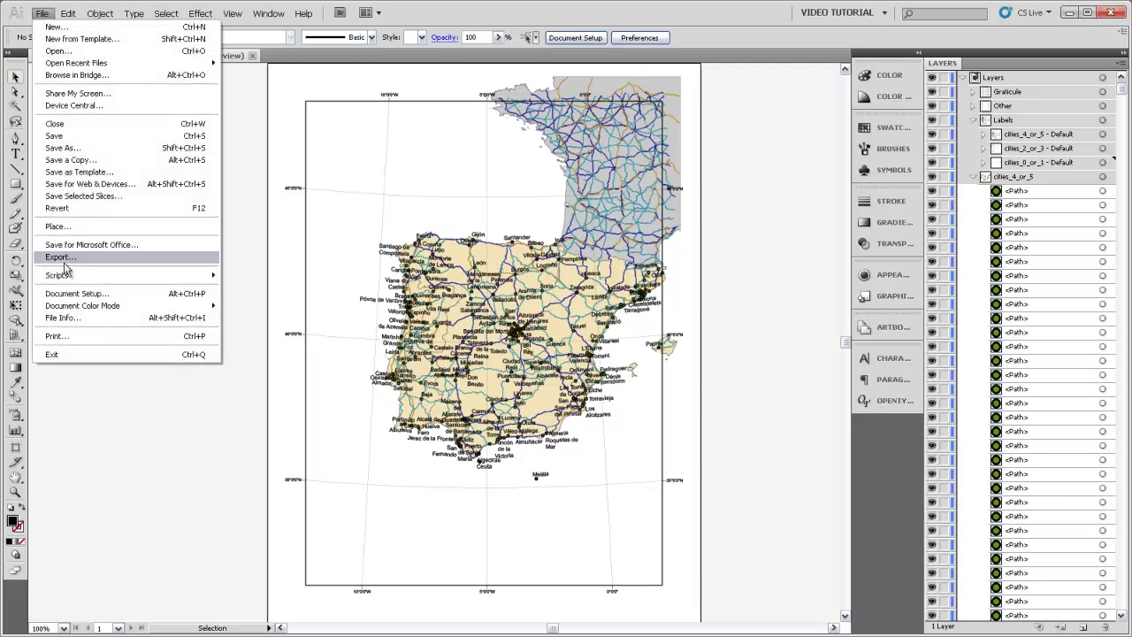
{"action": "mouse_move", "coordinate": [58, 276]}
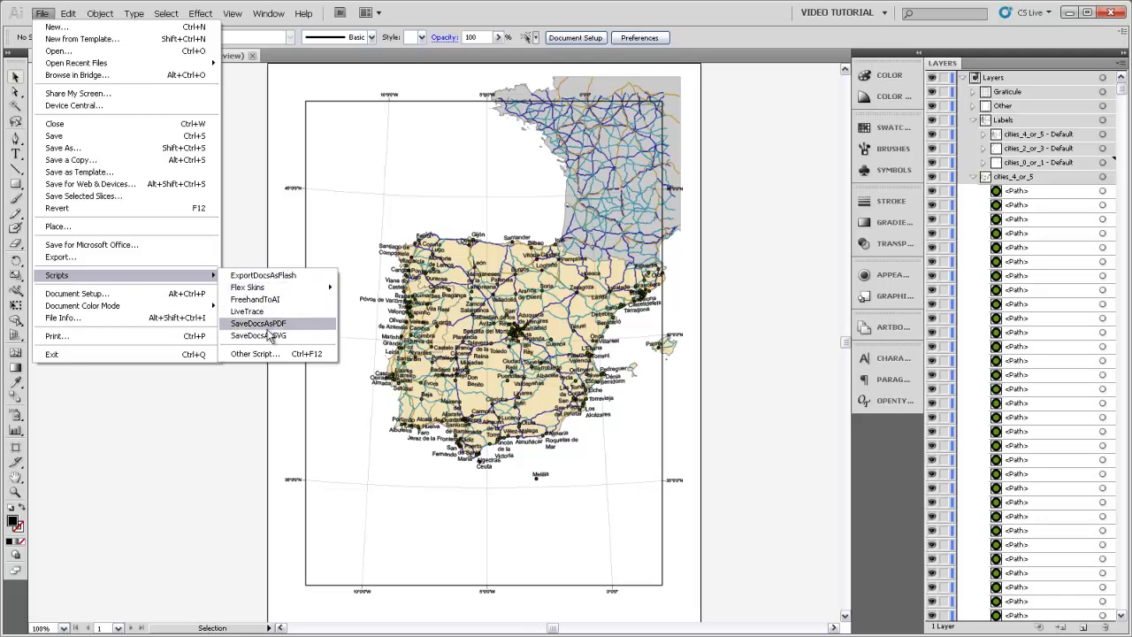
{"action": "left_click", "coordinate": [492, 19]}
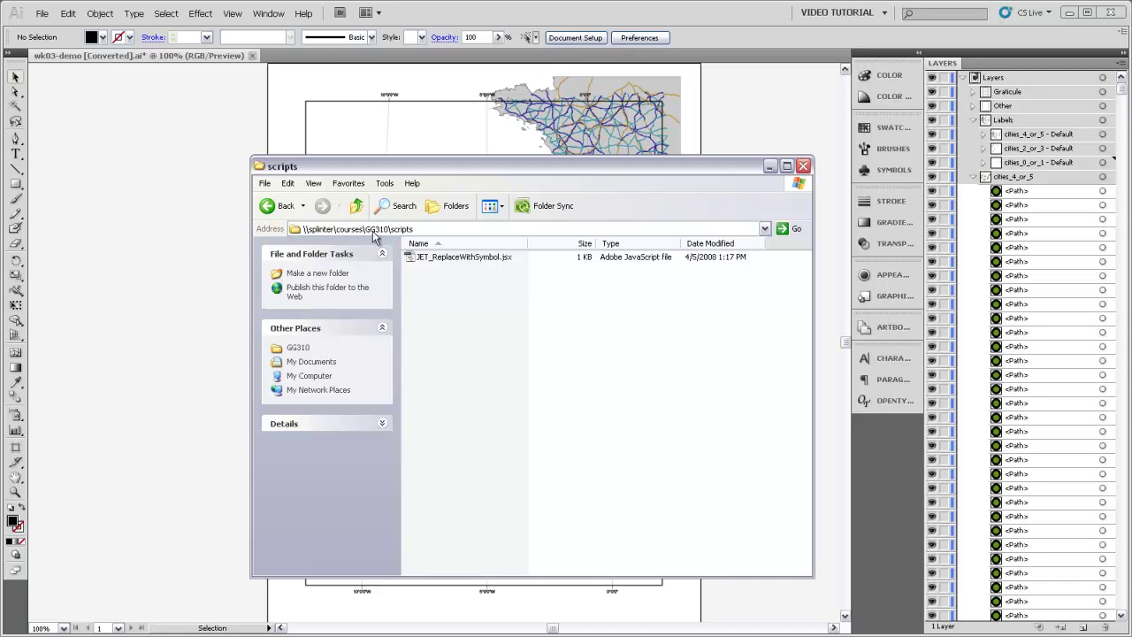
In Windows Explorer, copy JET_ReplaceWithSymbol.jsx from the scripts folder inside \\splinter\courses\GG310.
{"action": "left_click", "coordinate": [276, 206]}
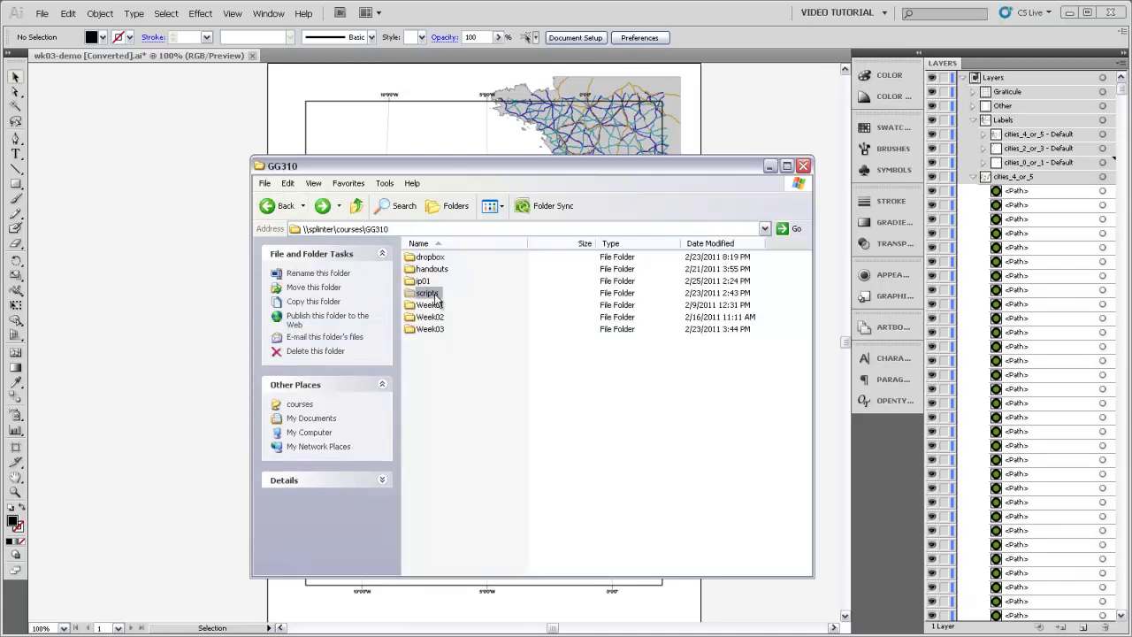
{"action": "double_click", "coordinate": [425, 296]}
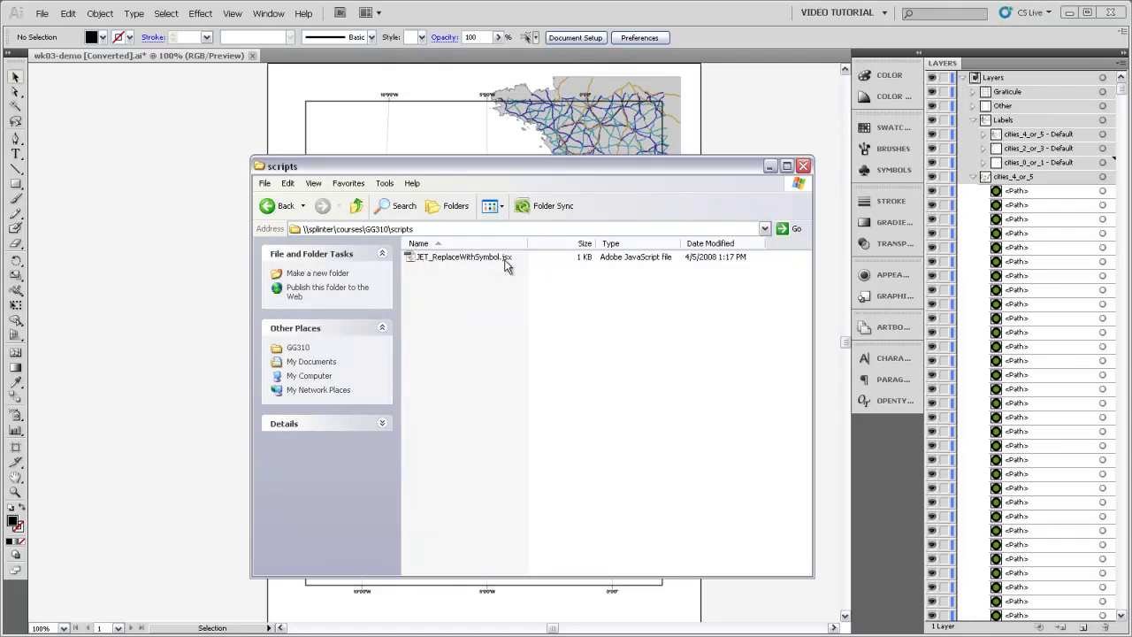
{"action": "left_click", "coordinate": [452, 263]}
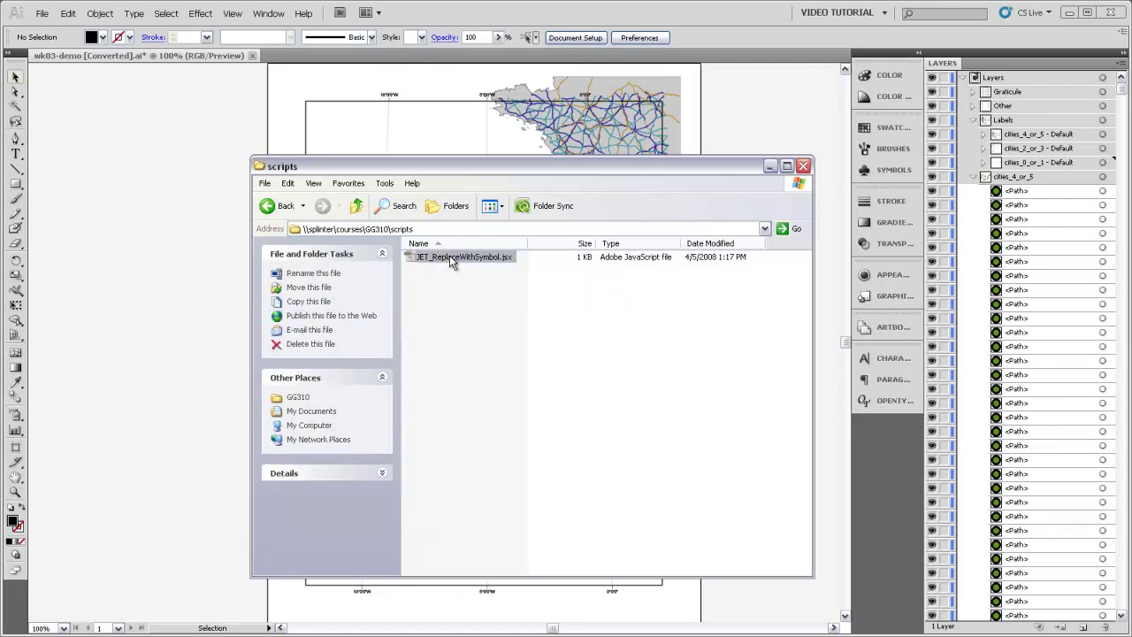
{"action": "right_click", "coordinate": [451, 257]}
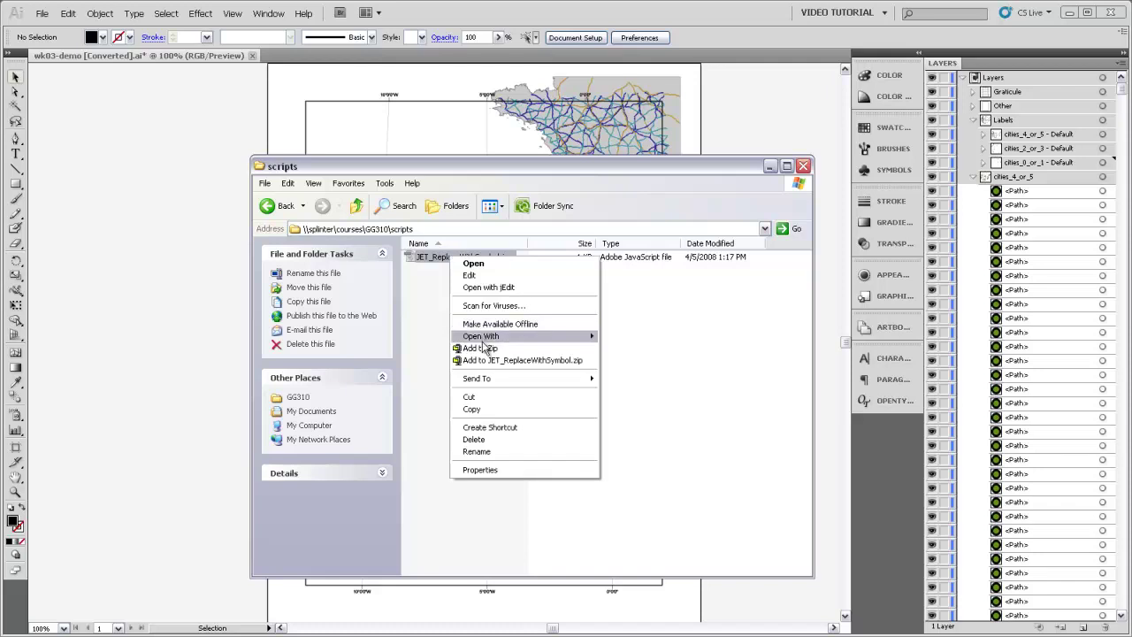
{"action": "left_click", "coordinate": [474, 412]}
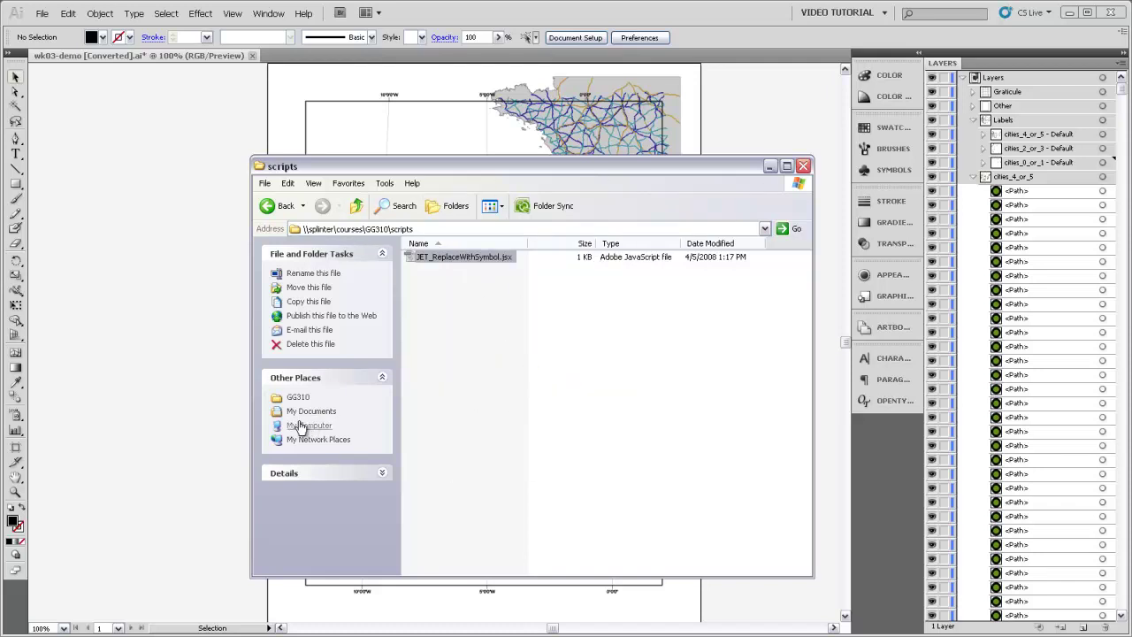
Browse to the program's installation folder at C:\Program Files\Adobe\Adobe Illustrator CS5.
{"action": "left_click", "coordinate": [300, 426]}
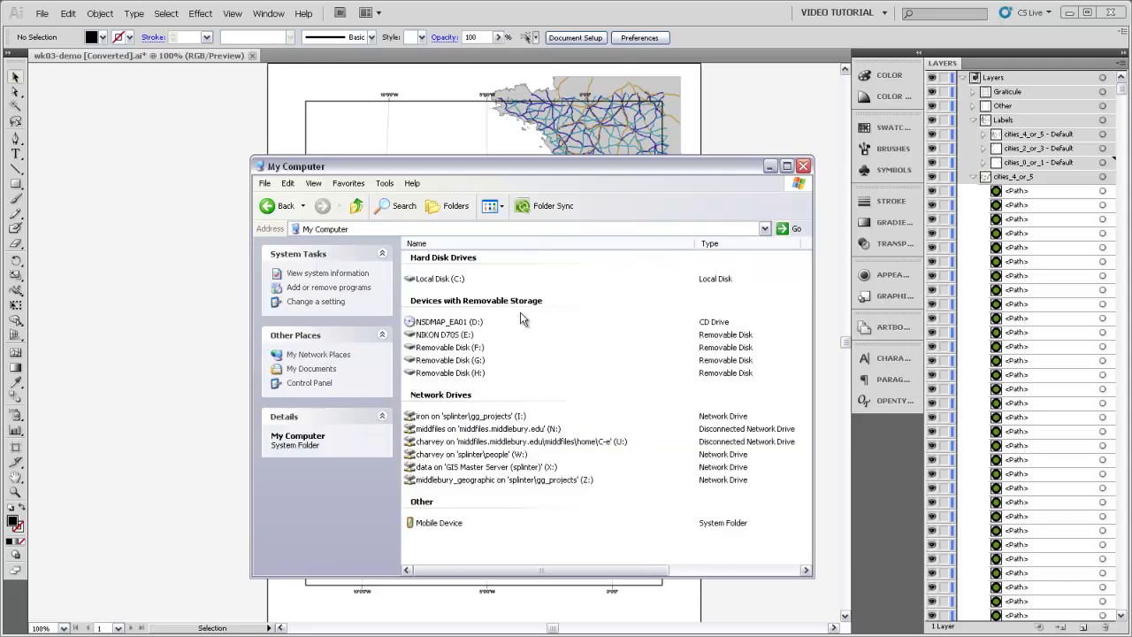
{"action": "left_click", "coordinate": [436, 280]}
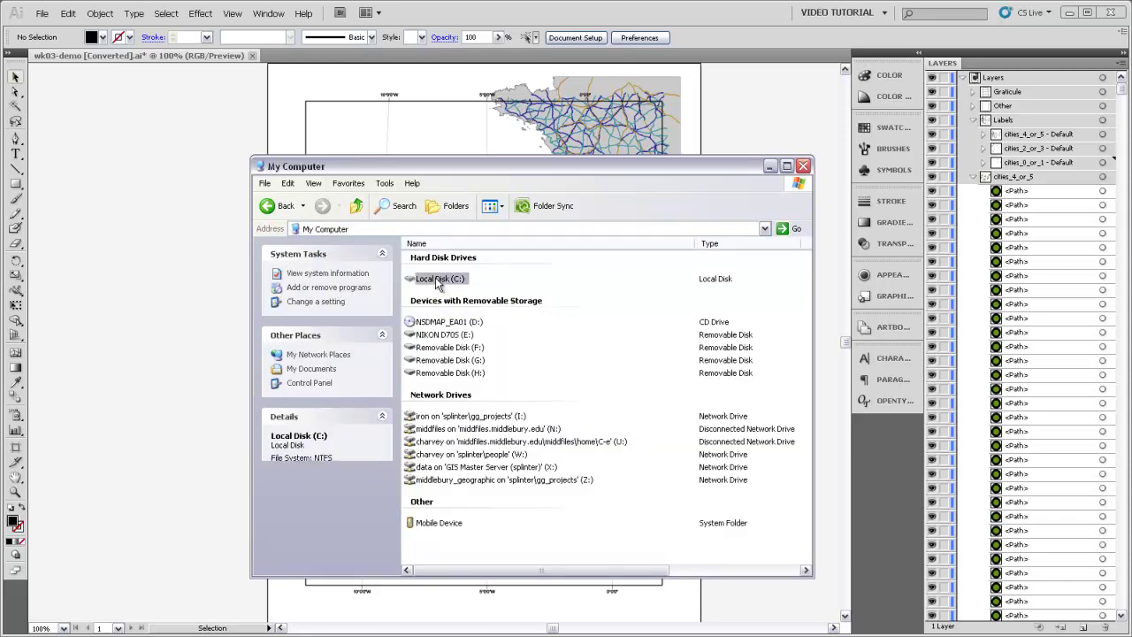
{"action": "double_click", "coordinate": [436, 280]}
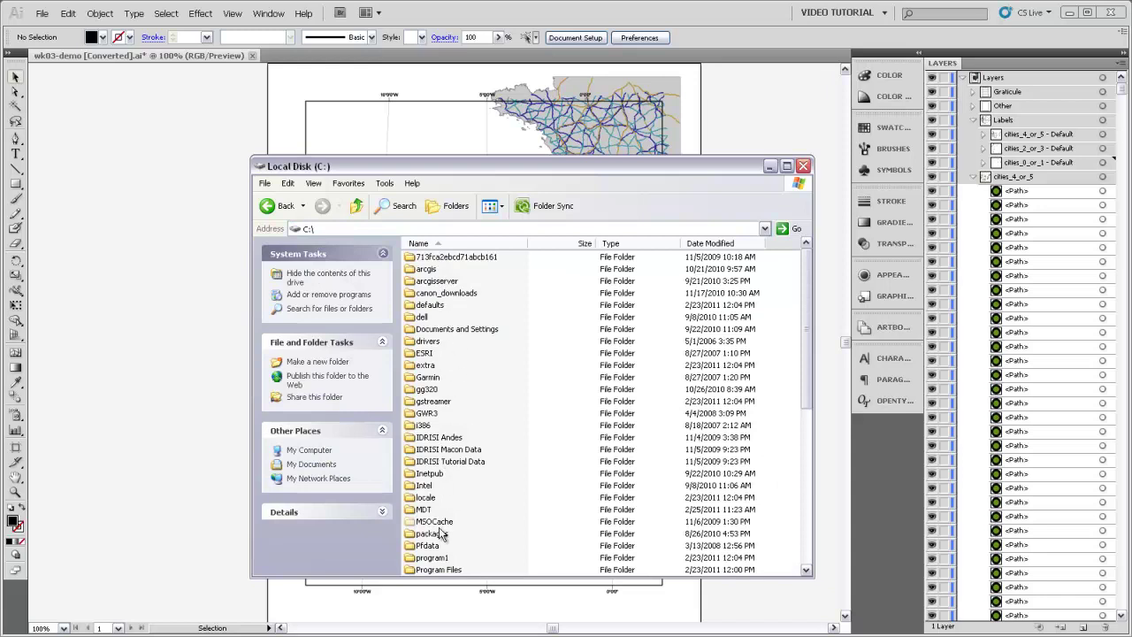
{"action": "double_click", "coordinate": [422, 572]}
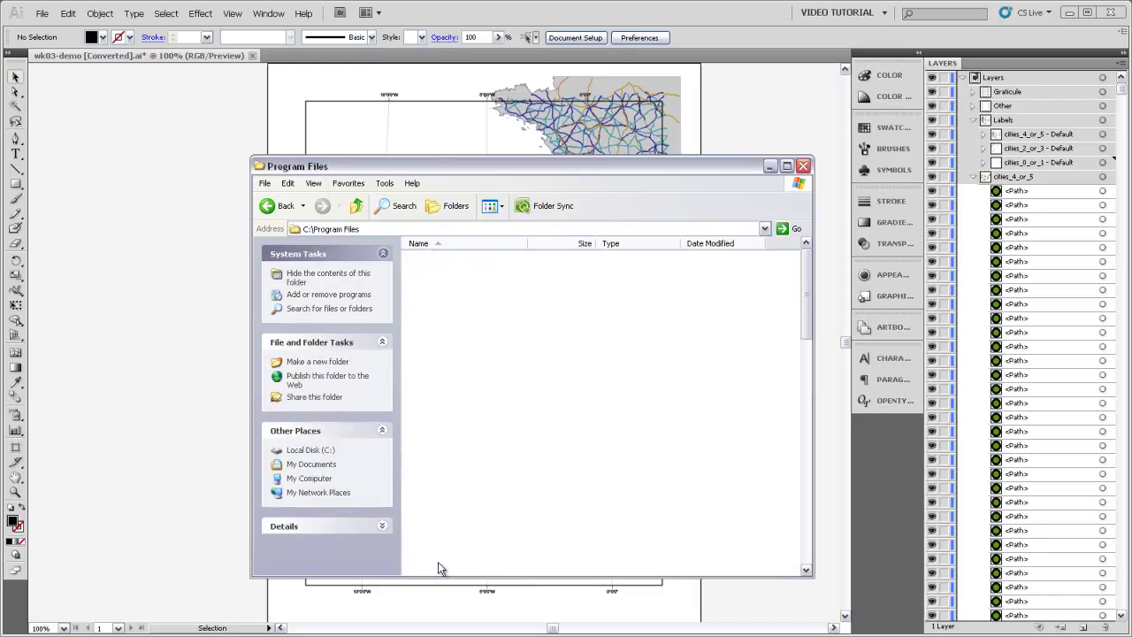
{"action": "double_click", "coordinate": [428, 258]}
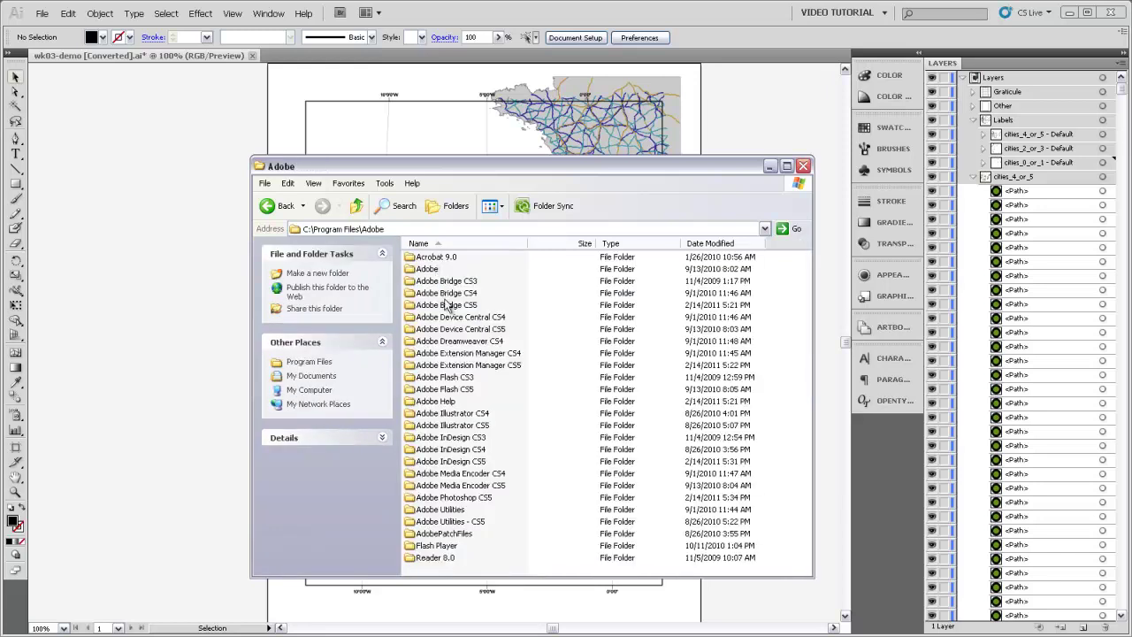
{"action": "double_click", "coordinate": [461, 425]}
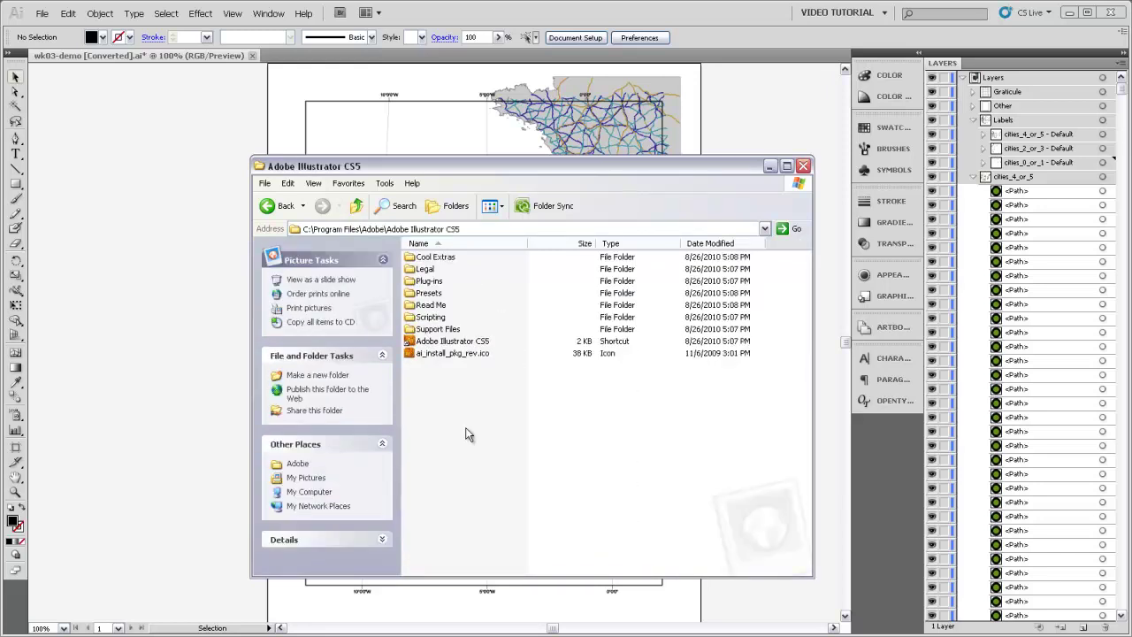
Paste the copied script into the Presets\en_US\Scripts folder and close the file window.
{"action": "left_click", "coordinate": [426, 294]}
{"action": "double_click", "coordinate": [425, 295]}
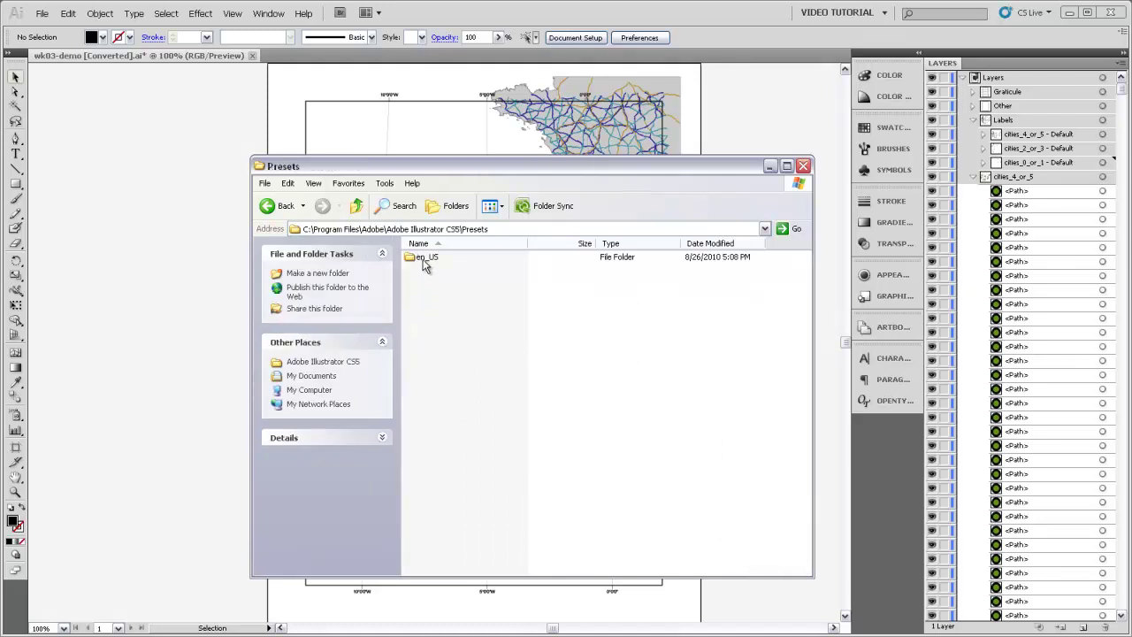
{"action": "double_click", "coordinate": [426, 260]}
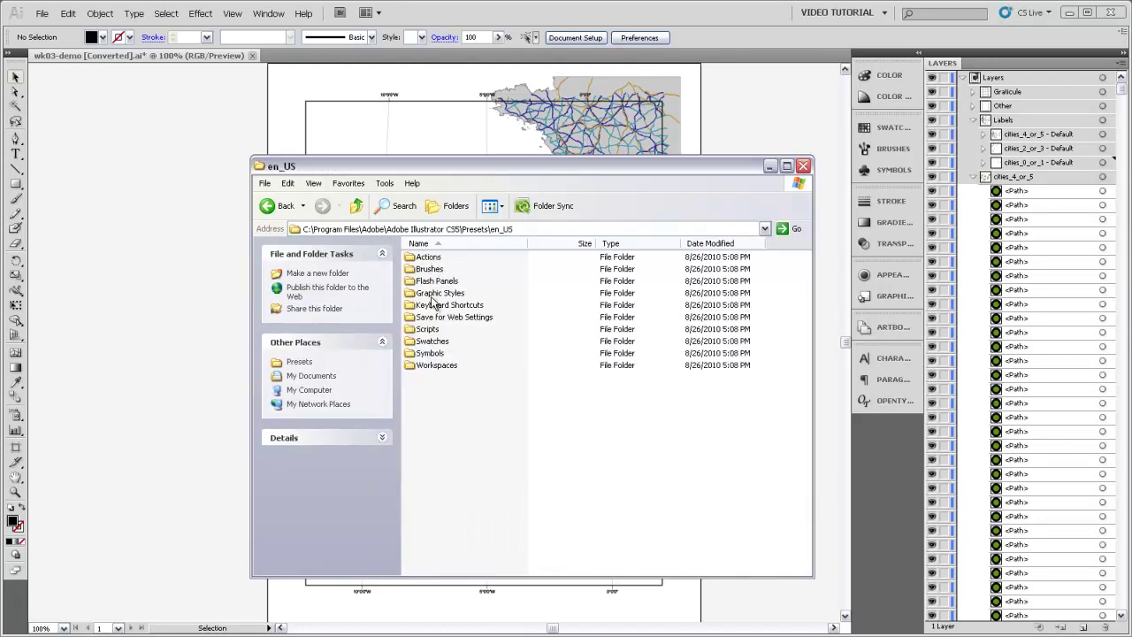
{"action": "double_click", "coordinate": [428, 329]}
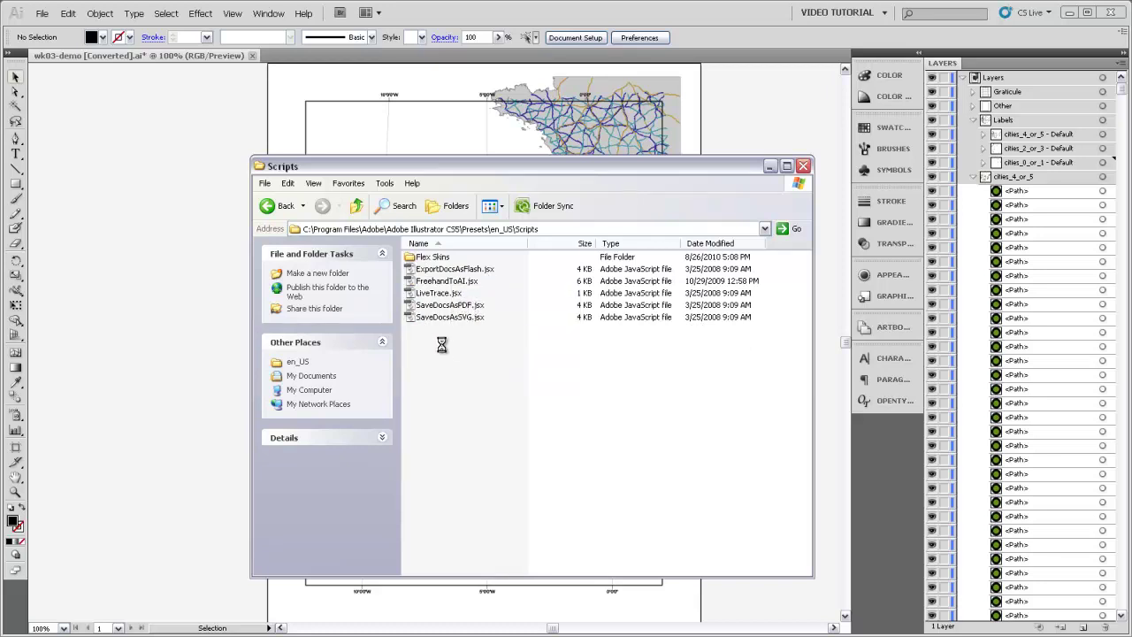
{"action": "right_click", "coordinate": [463, 344]}
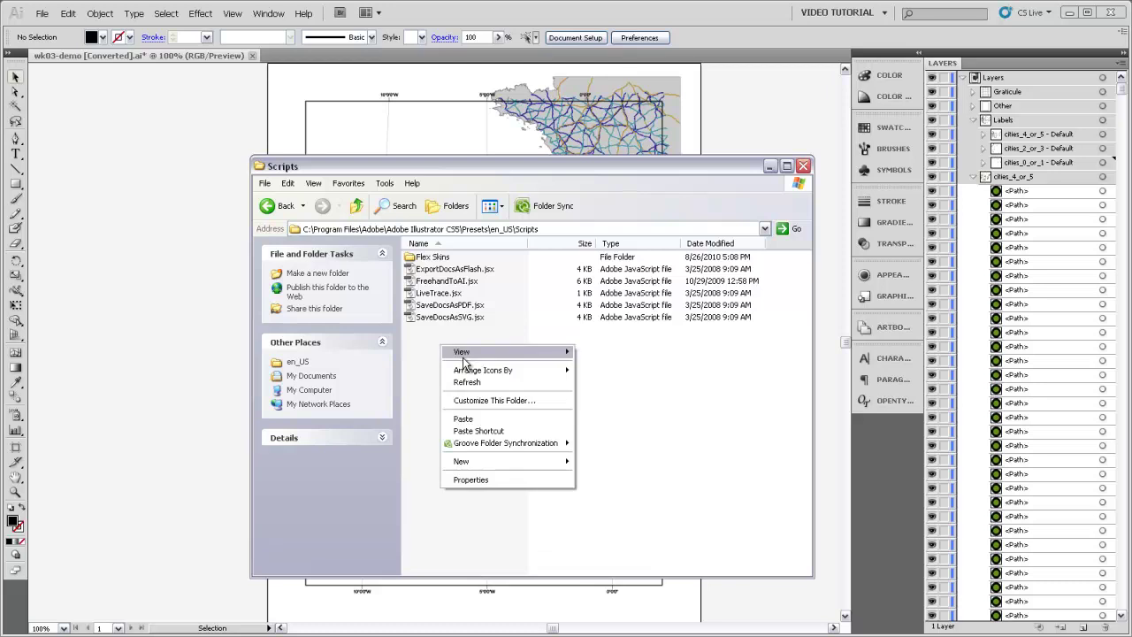
{"action": "left_click", "coordinate": [459, 419]}
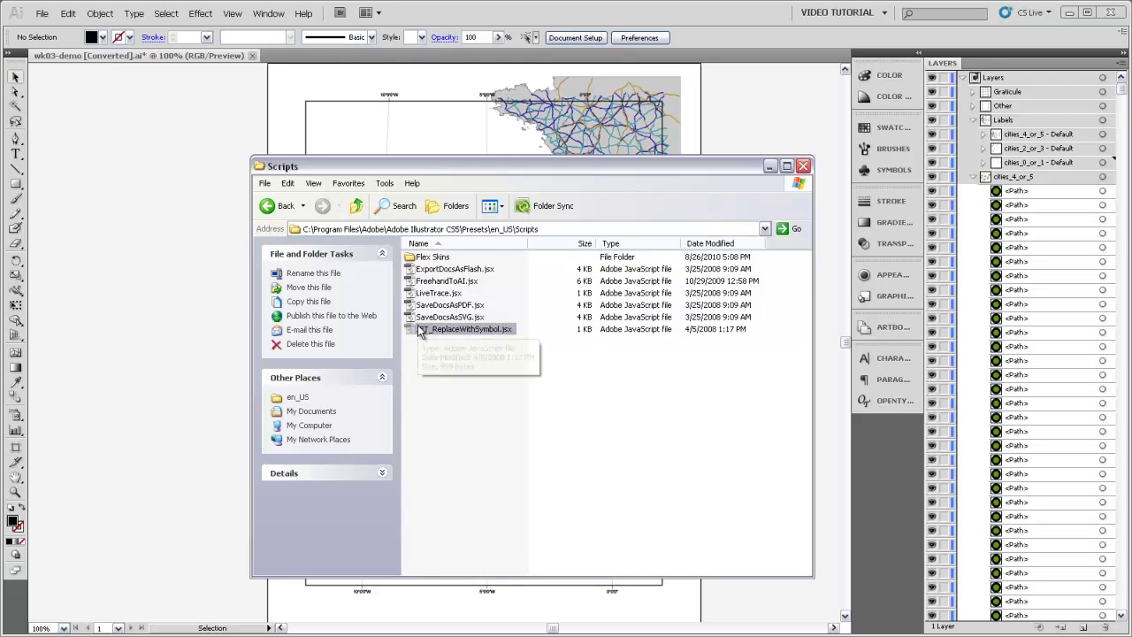
{"action": "left_click", "coordinate": [803, 167]}
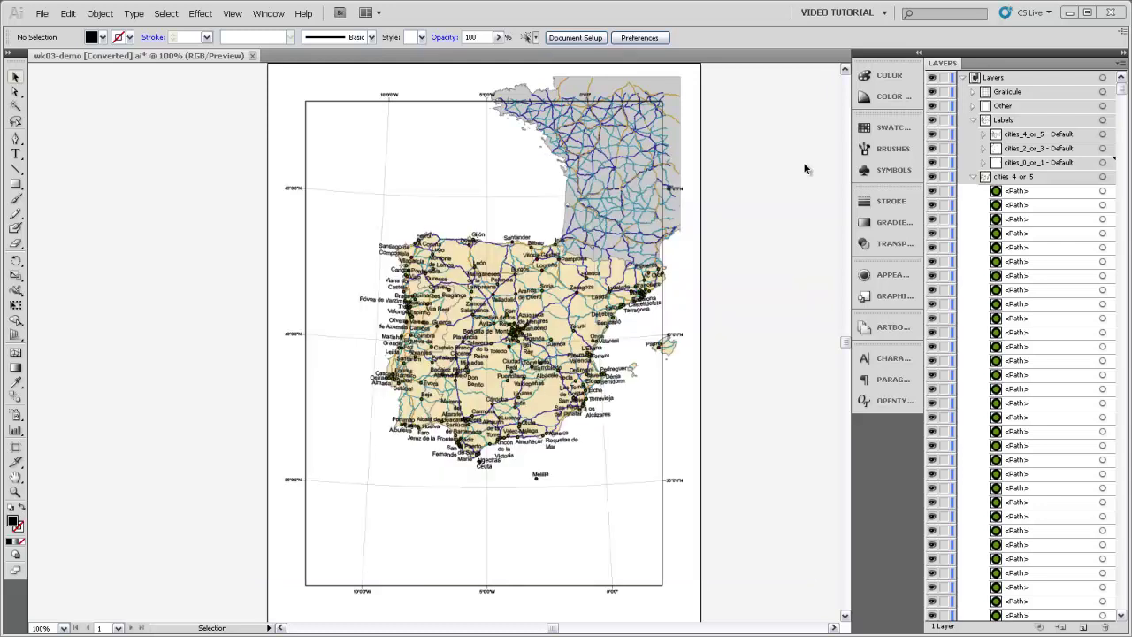
Save the map as wk03-demo [Converted].ai in the Week03 folder and check the installed scripts list after restarting Illustrator.
{"action": "left_click", "coordinate": [42, 13]}
{"action": "left_click", "coordinate": [88, 149]}
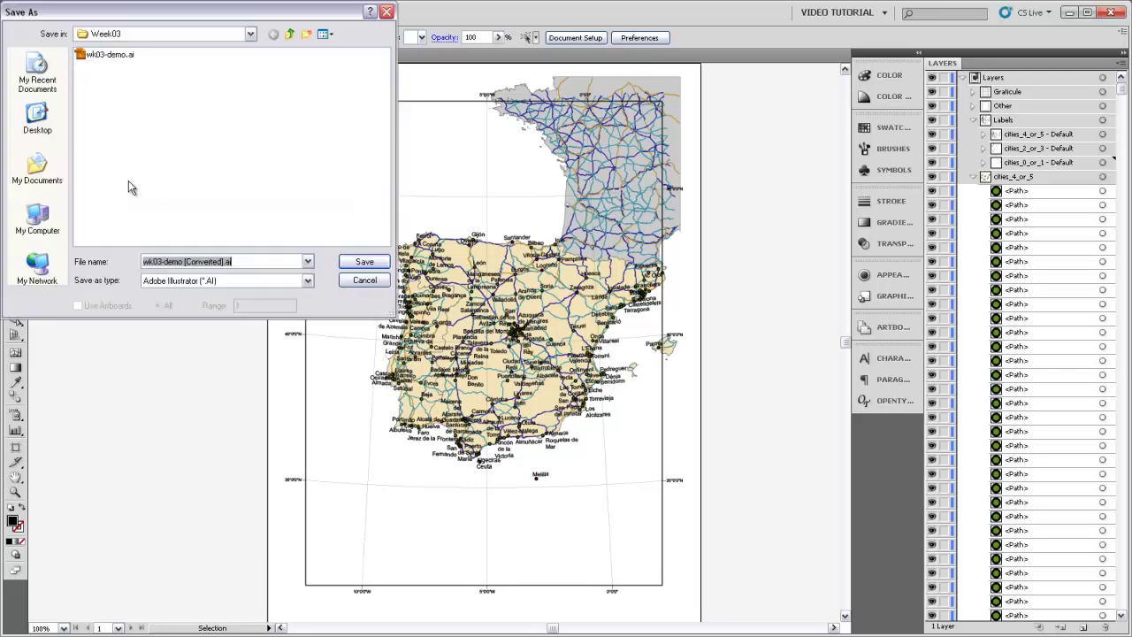
{"action": "left_click", "coordinate": [356, 265]}
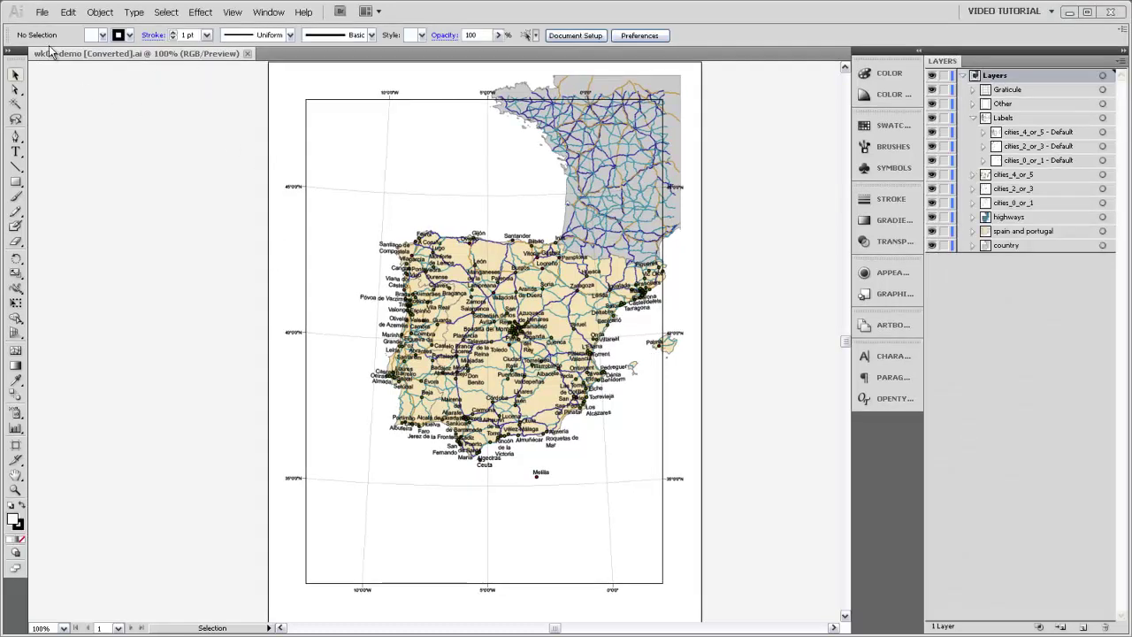
{"action": "left_click", "coordinate": [41, 12]}
{"action": "mouse_move", "coordinate": [67, 276]}
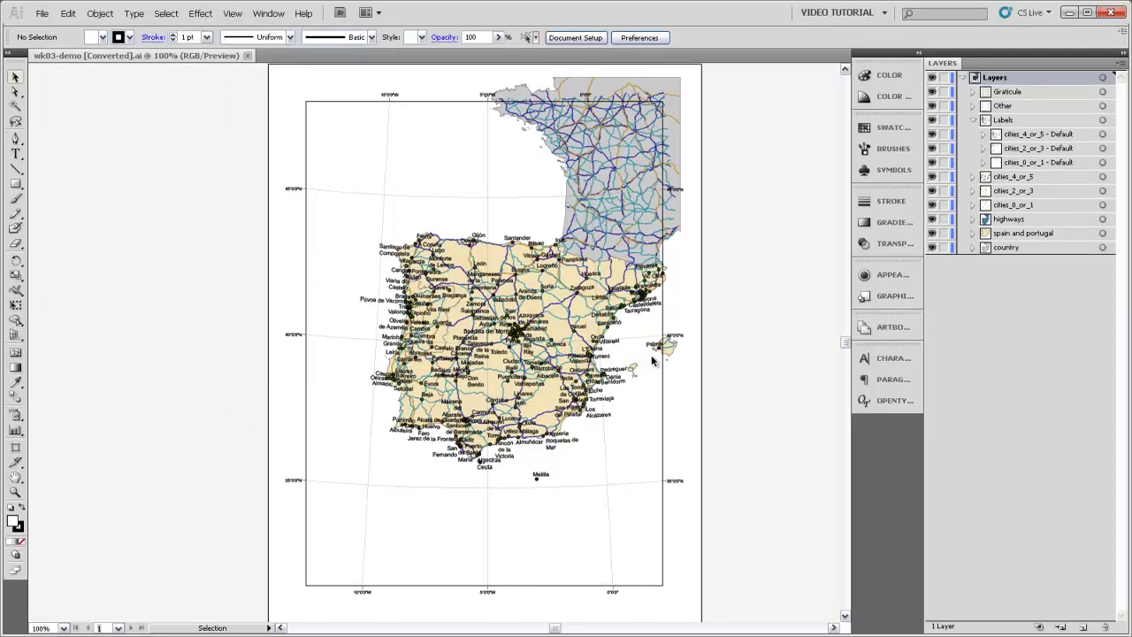
Create a movie clip symbol named "cities 4 or 5" from the green city dot above Bragança.
{"action": "left_click", "coordinate": [876, 171]}
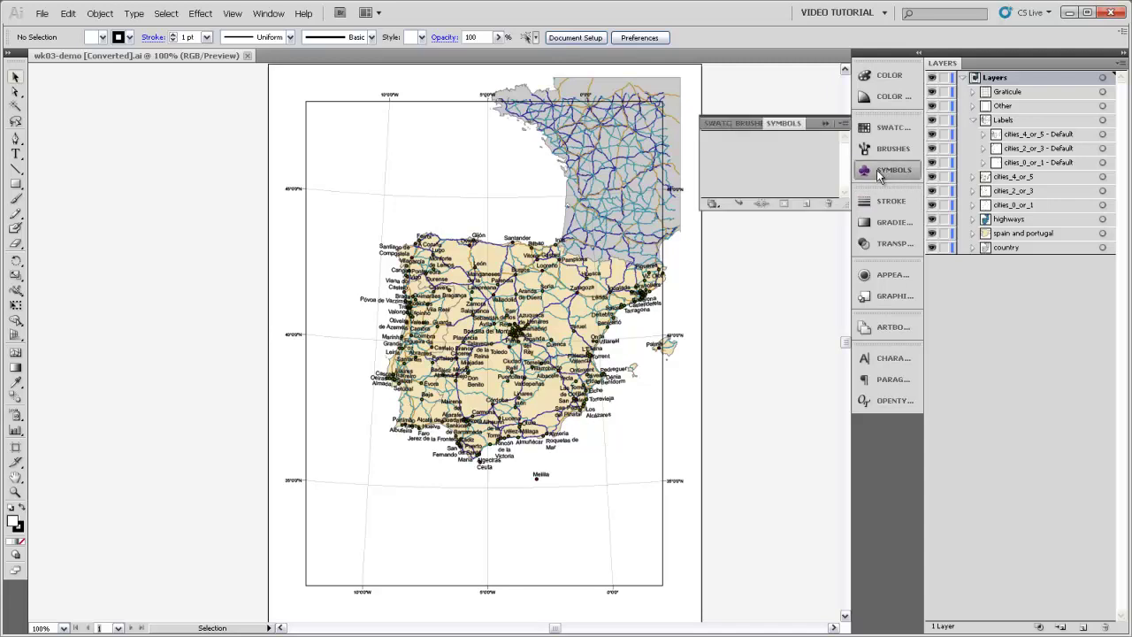
{"action": "key", "text": "z"}
{"action": "left_click_drag", "start_coordinate": [380, 256], "coordinate": [484, 357]}
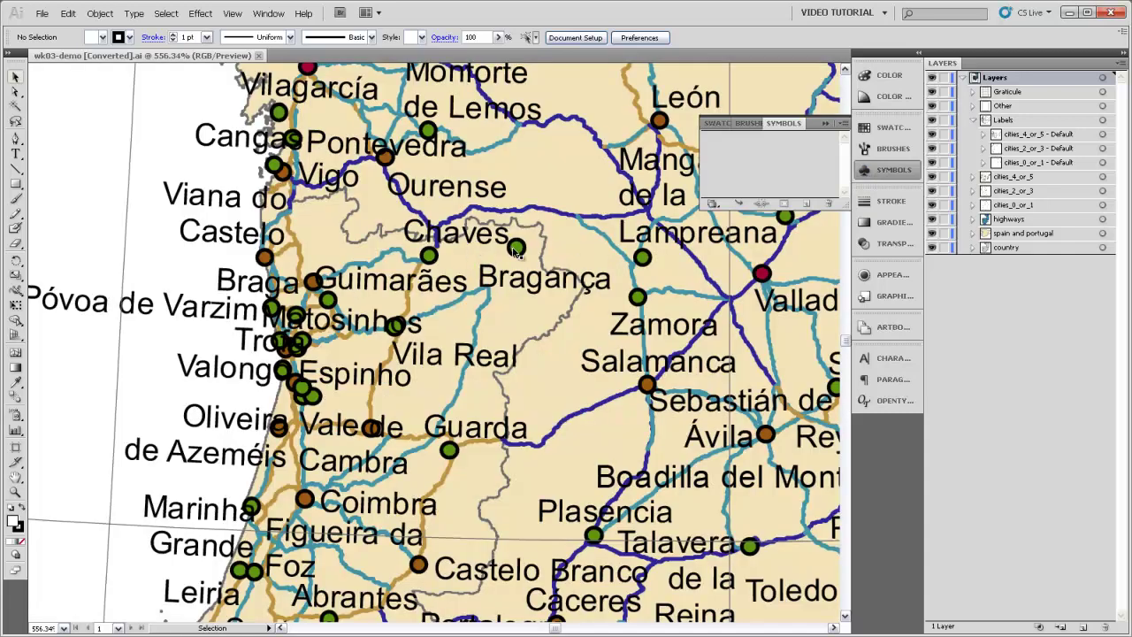
{"action": "left_click", "coordinate": [638, 300]}
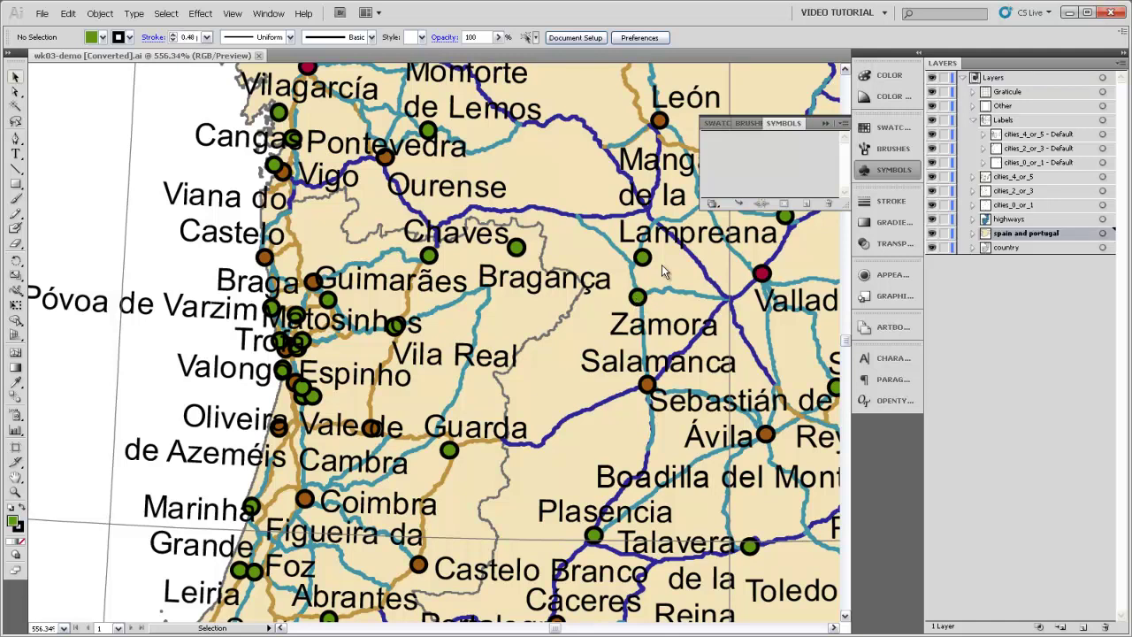
{"action": "left_click", "coordinate": [518, 250]}
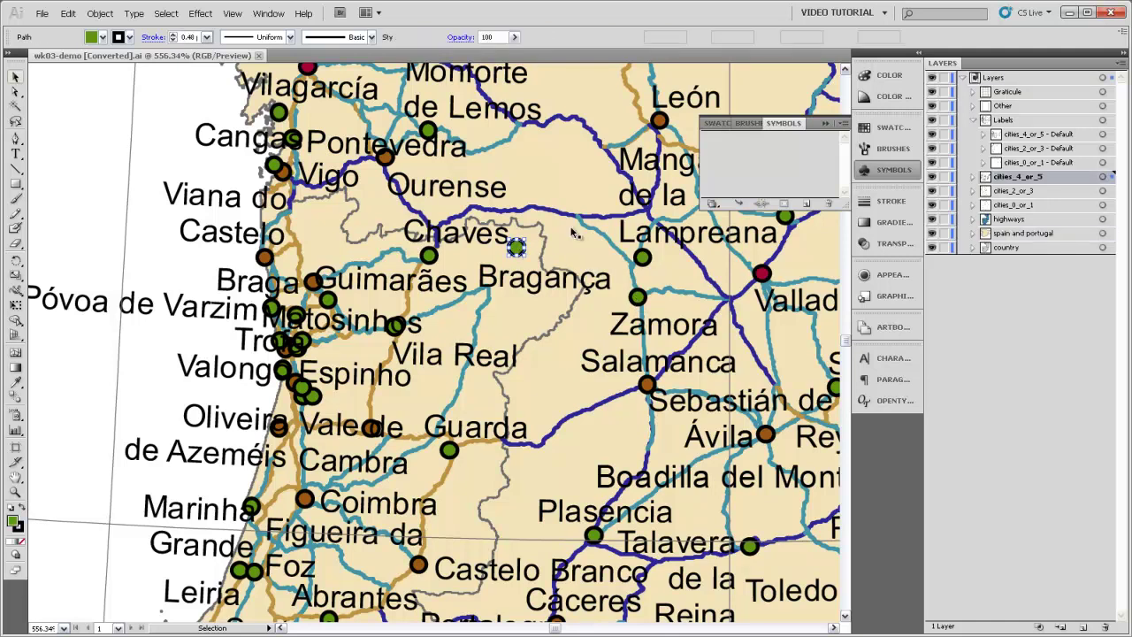
{"action": "key", "text": "F8"}
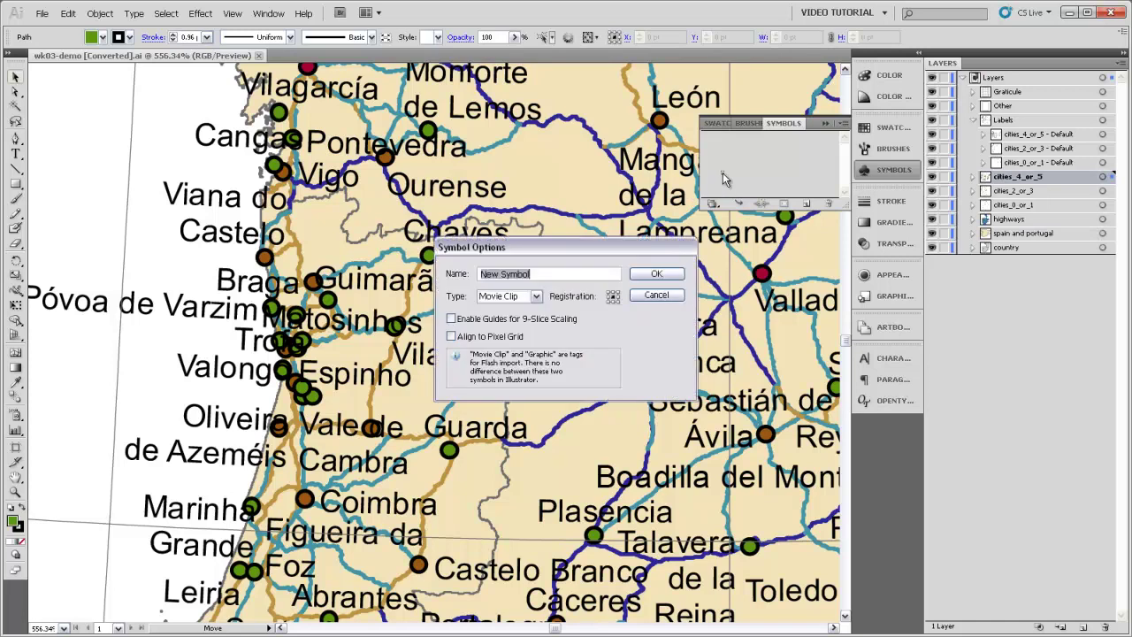
{"action": "key", "text": "BackSpace"}
{"action": "left_click", "coordinate": [659, 275]}
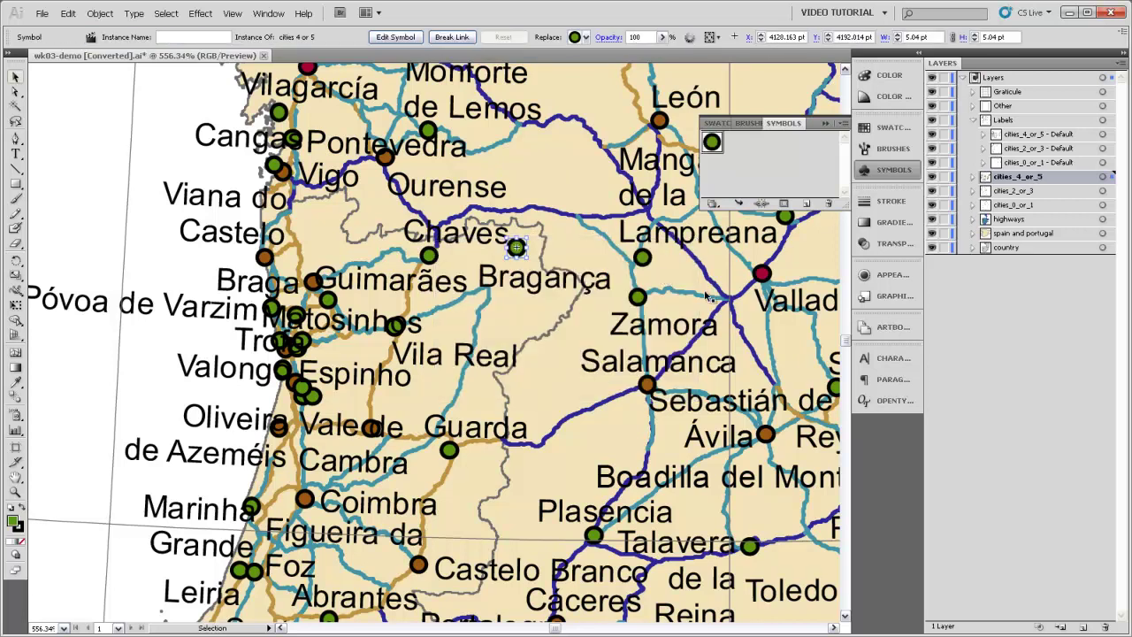
Create a symbol named "cities 2 or 3" from the orange city dot below Viana do Castelo.
{"action": "left_click_drag", "start_coordinate": [268, 260], "coordinate": [749, 171]}
{"action": "type", "text": "cities 2 "}
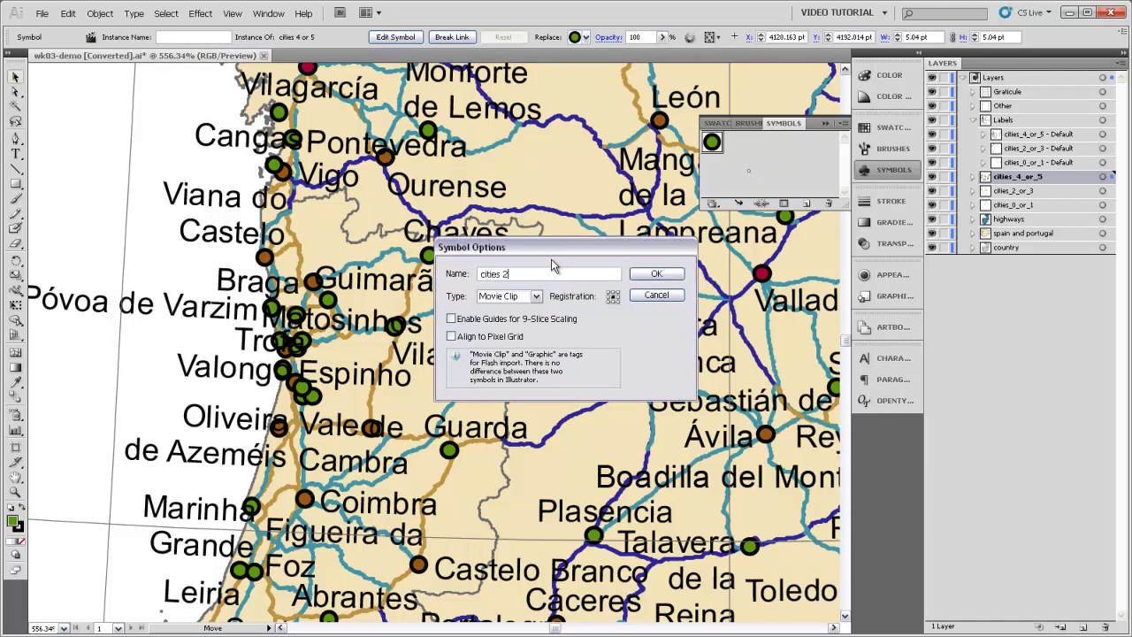
{"action": "type", "text": "or 4"}
{"action": "left_click", "coordinate": [655, 273]}
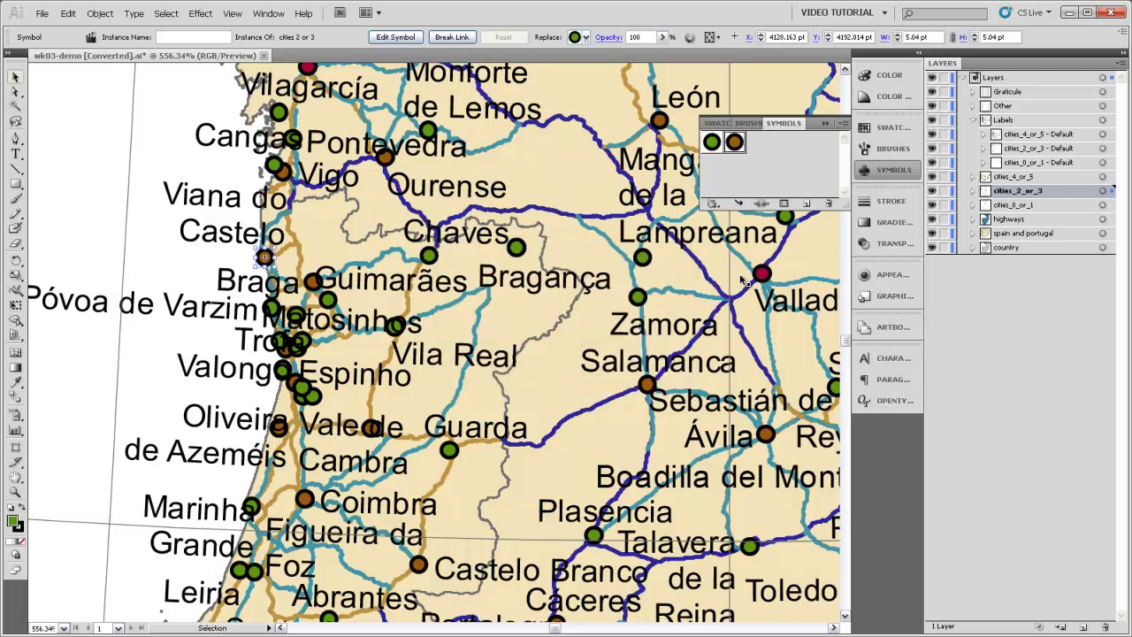
Create a symbol named "cities 0 or 1" from the red city dot above the Valladolid label.
{"action": "left_click_drag", "start_coordinate": [761, 275], "coordinate": [760, 170]}
{"action": "type", "text": "cities 0 or 1"}
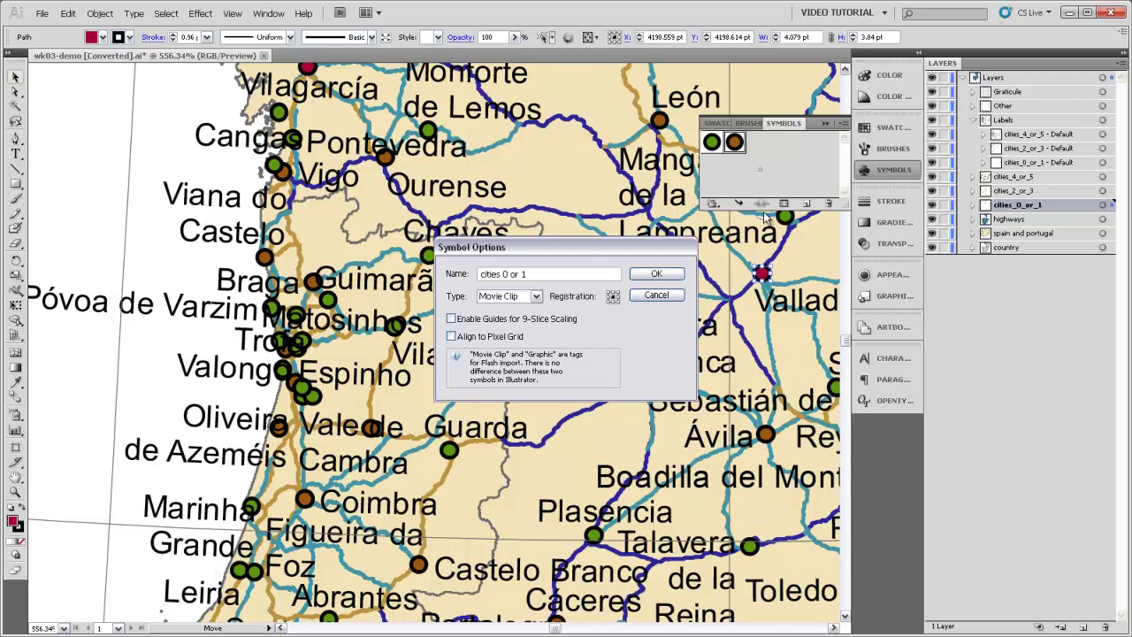
{"action": "left_click", "coordinate": [656, 273]}
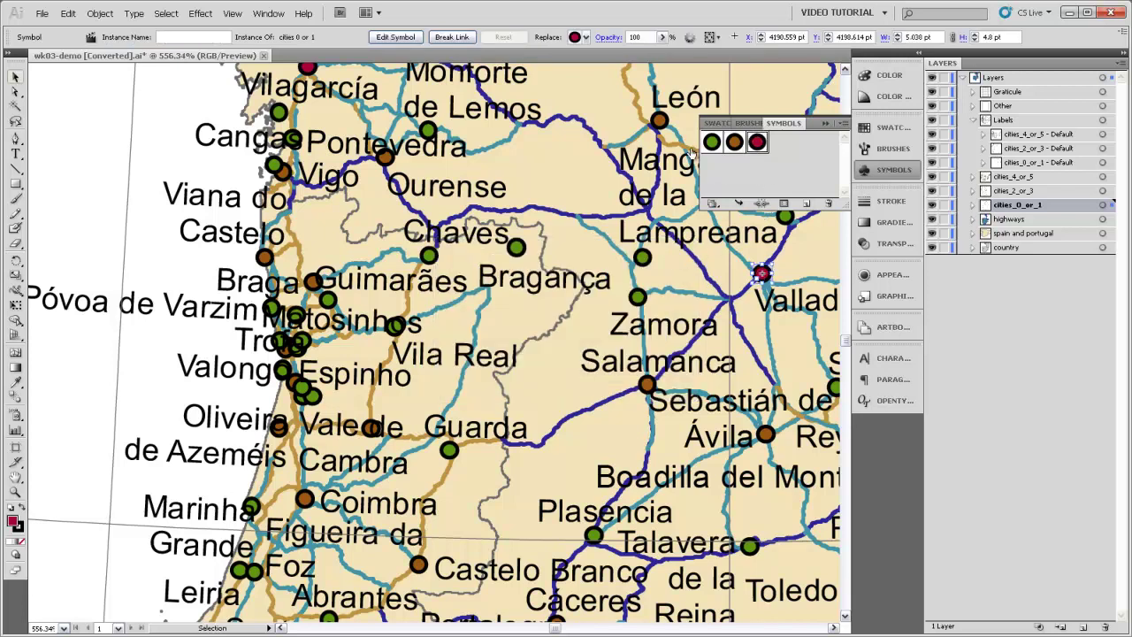
Select everything on the cities_4_or_5 layer and run the JET_ReplaceWithSymbol script with symbol number 1.
{"action": "left_click", "coordinate": [974, 176]}
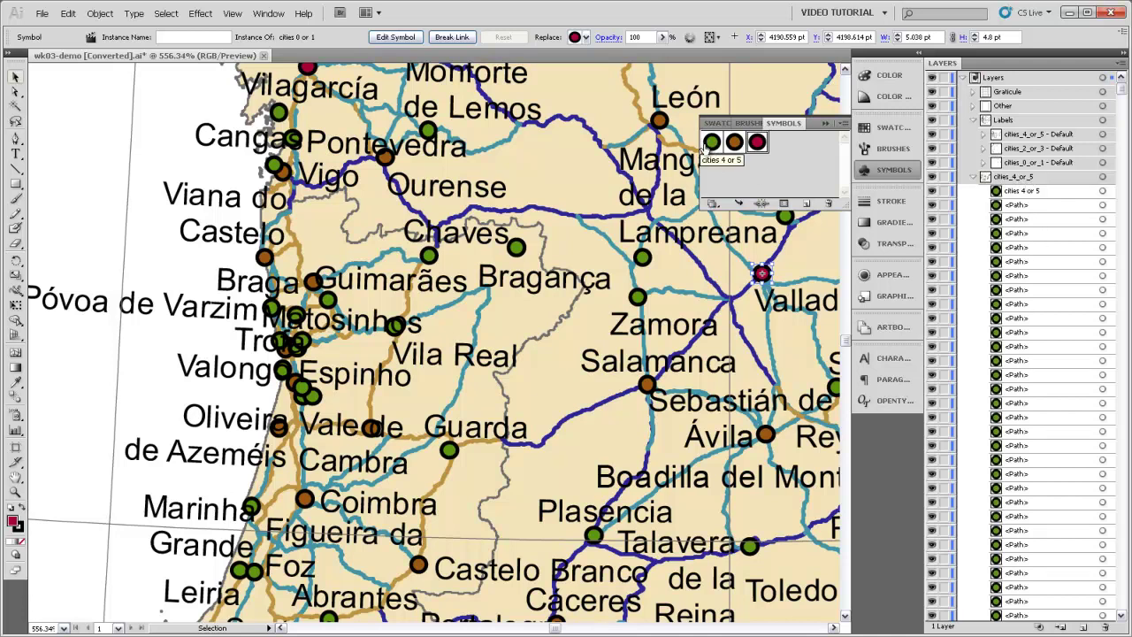
{"action": "left_click", "coordinate": [1102, 178]}
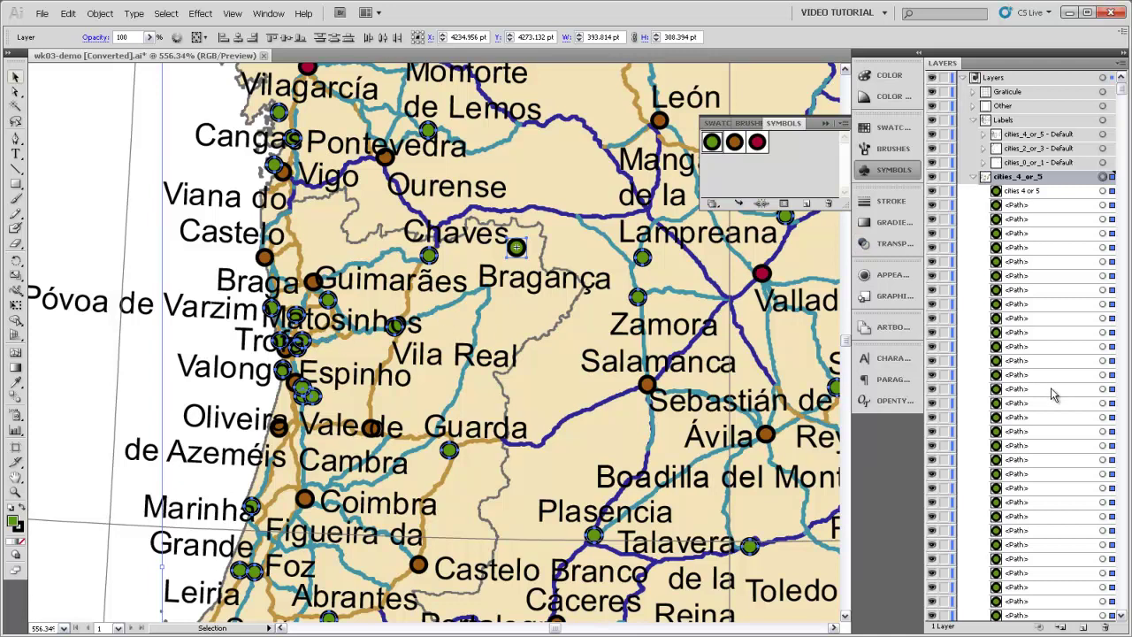
{"action": "left_click", "coordinate": [39, 15]}
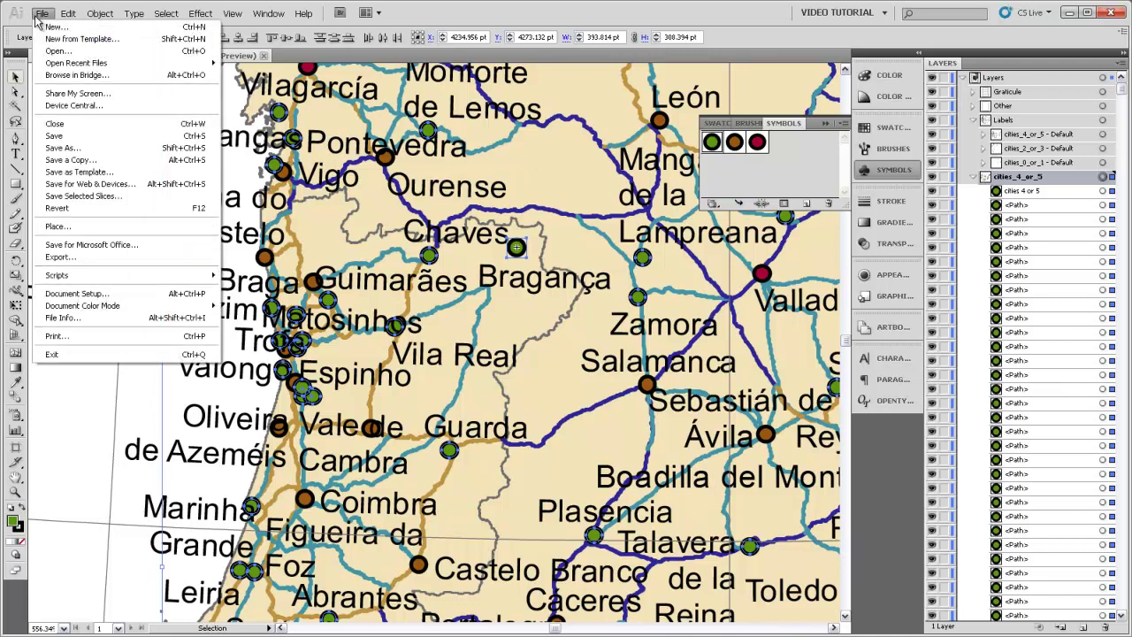
{"action": "mouse_move", "coordinate": [92, 276]}
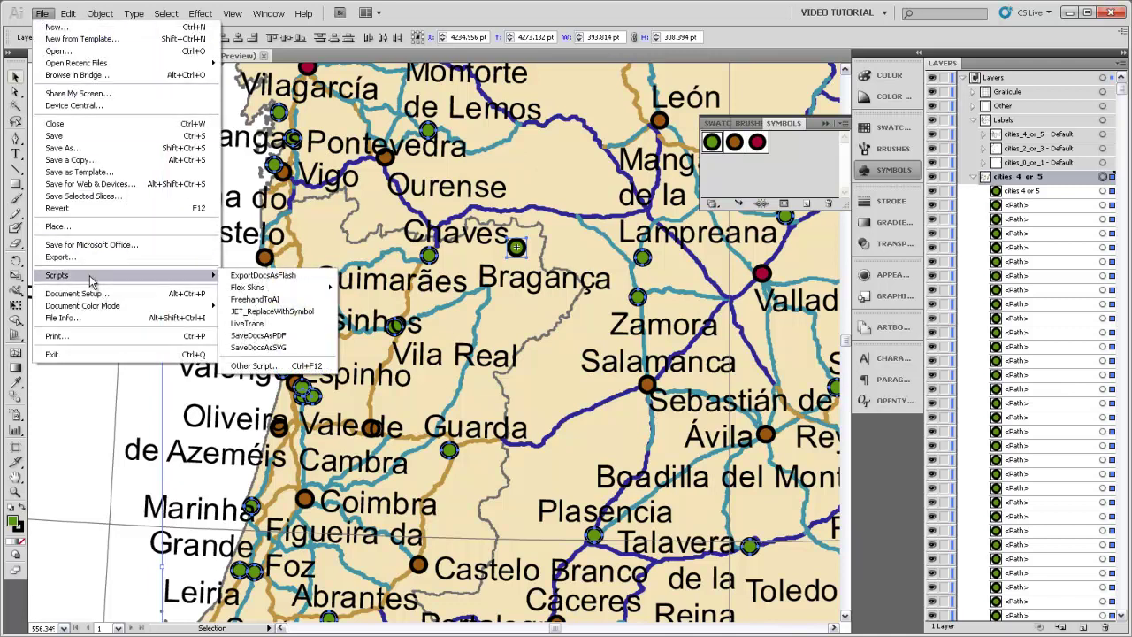
{"action": "left_click", "coordinate": [268, 313]}
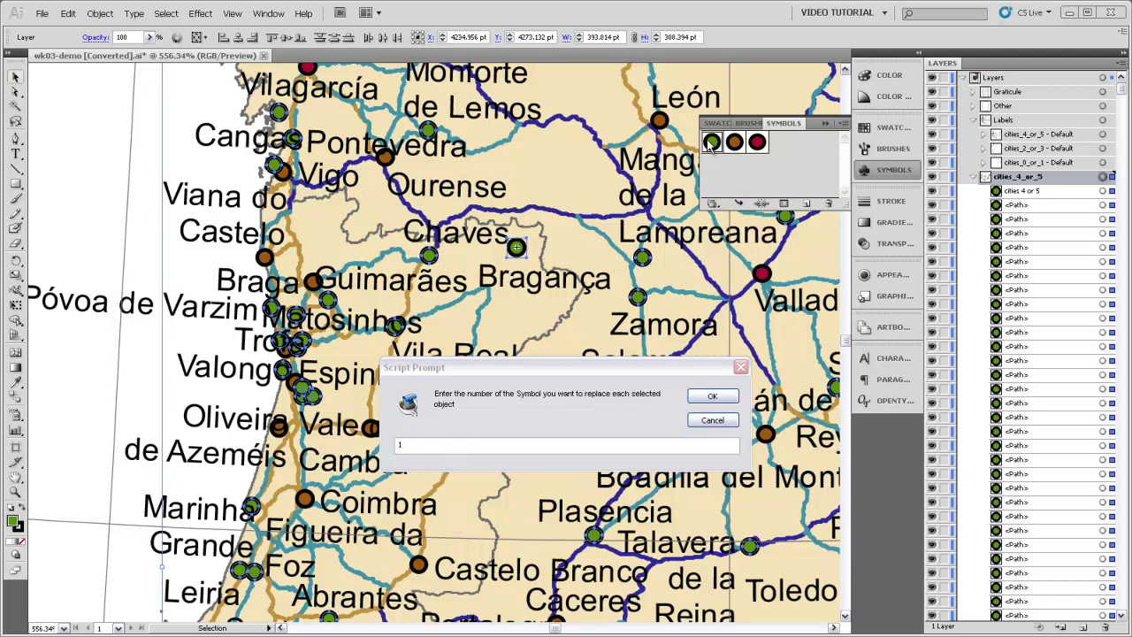
{"action": "left_click", "coordinate": [388, 443]}
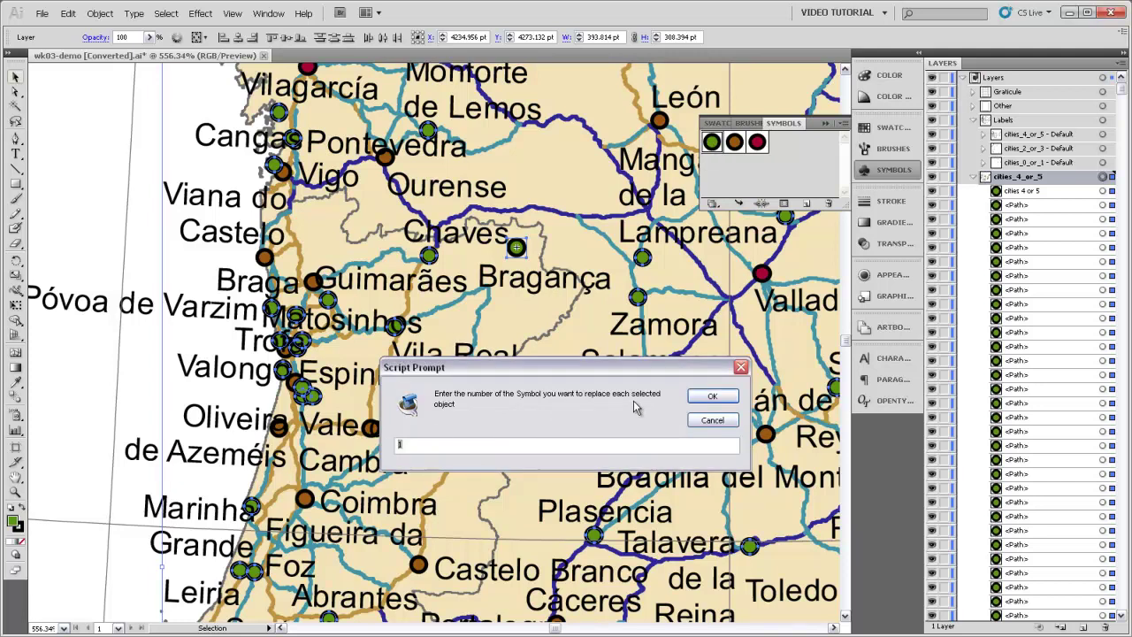
{"action": "left_click", "coordinate": [699, 400]}
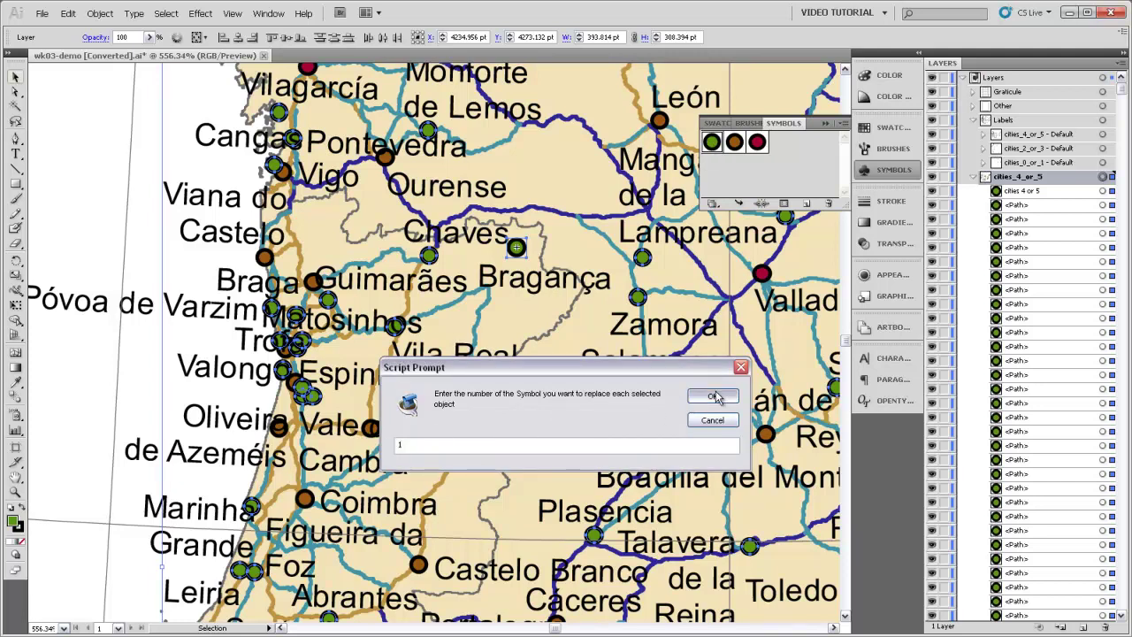
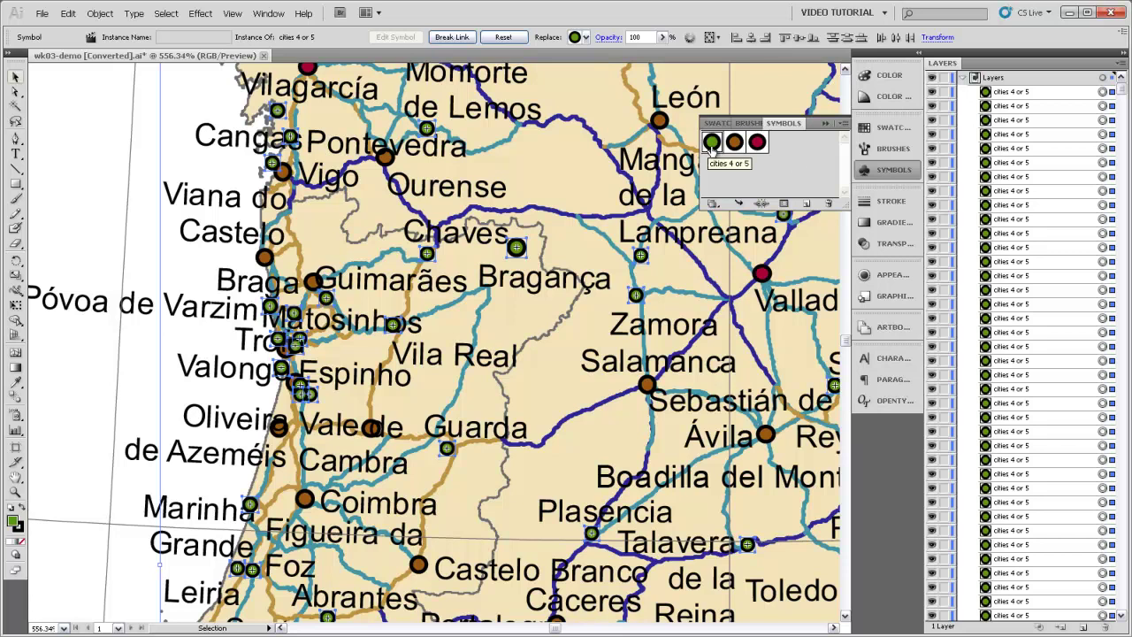
Move all the loose "cities 4 or 5" symbol instances from above the Graticule layer into the cities_4_or_5 layer and collapse it.
{"action": "left_click", "coordinate": [536, 261]}
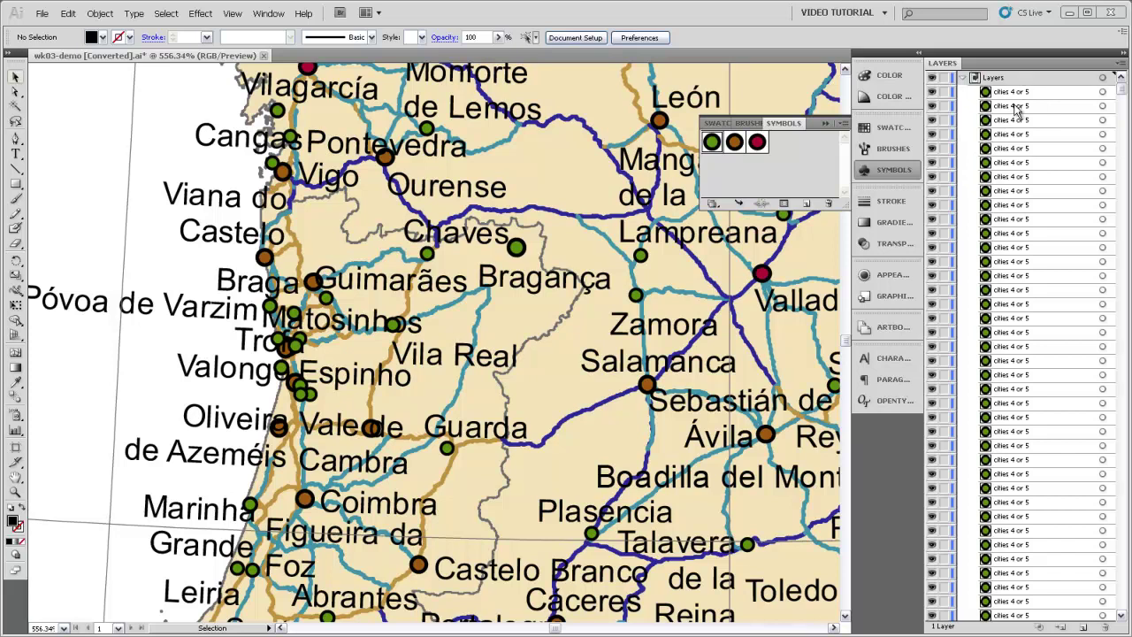
{"action": "left_click_drag", "start_coordinate": [1122, 93], "coordinate": [1122, 601]}
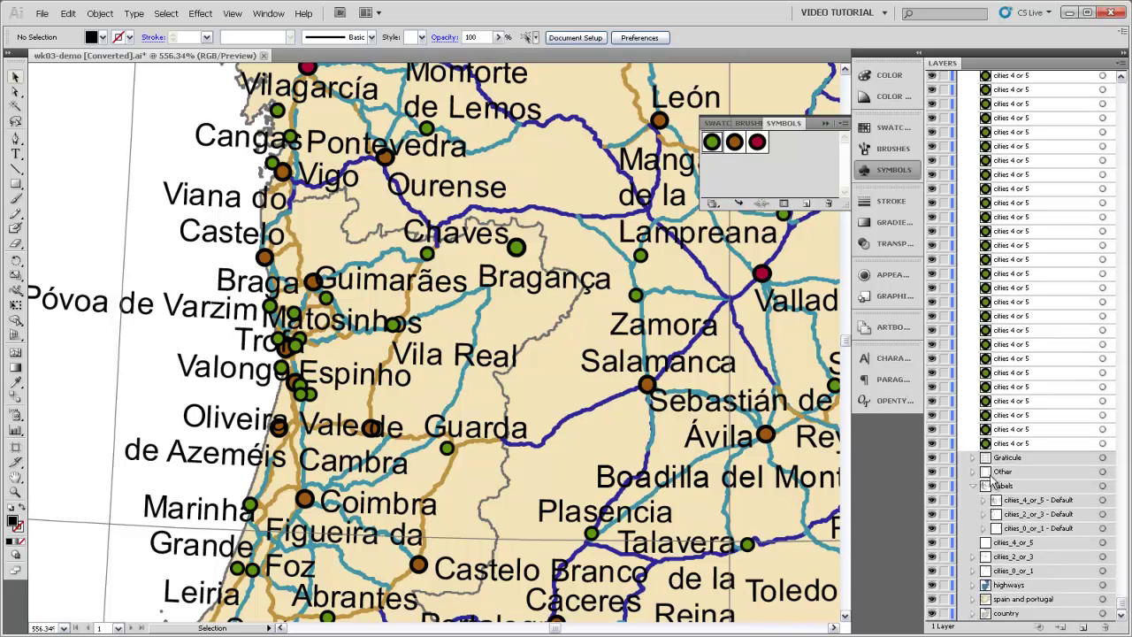
{"action": "left_click", "coordinate": [1006, 542]}
{"action": "left_click", "coordinate": [1010, 444]}
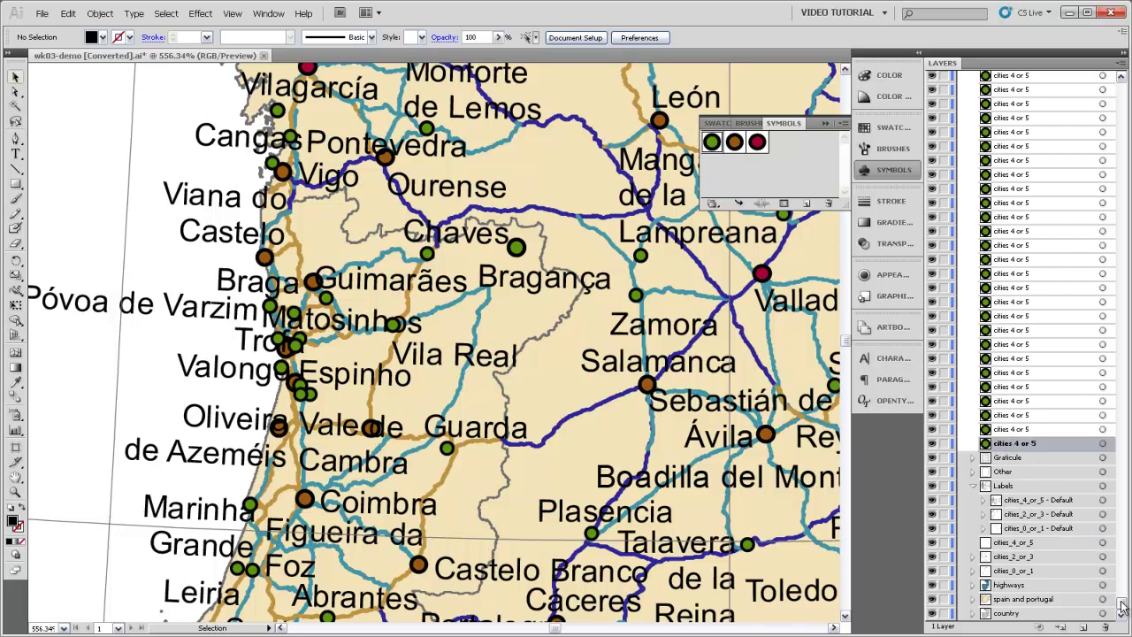
{"action": "left_click_drag", "start_coordinate": [1121, 608], "coordinate": [1121, 570]}
{"action": "left_click", "coordinate": [1036, 97], "text": "shift"}
{"action": "scroll", "coordinate": [1095, 581], "scroll_direction": "down", "scroll_amount": 3}
{"action": "left_click_drag", "start_coordinate": [1009, 447], "coordinate": [1014, 544]}
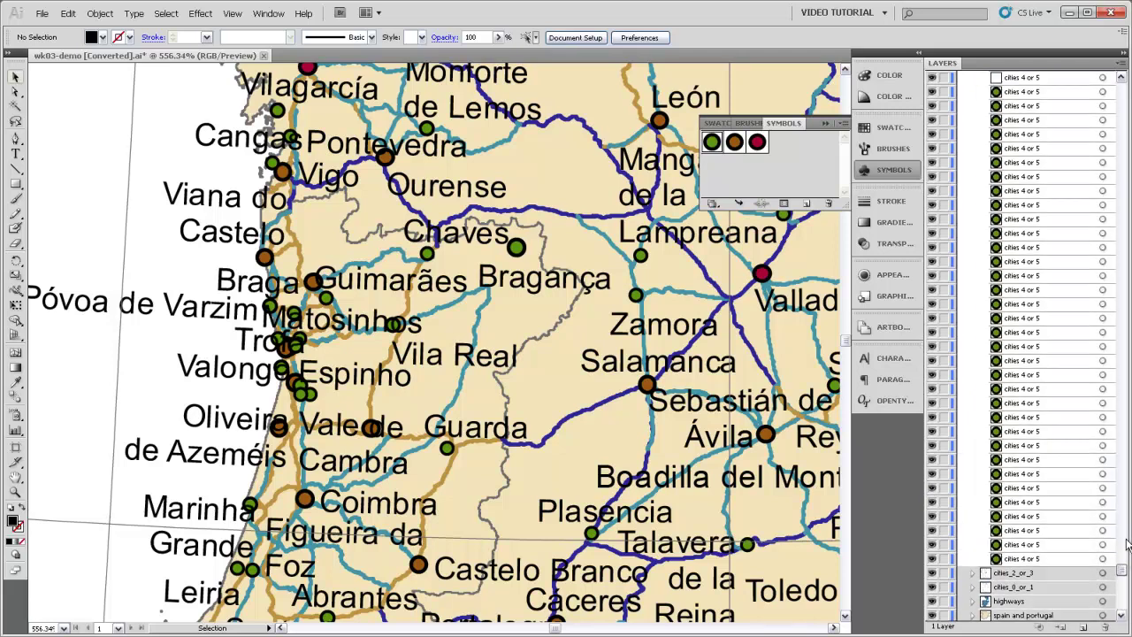
{"action": "left_click", "coordinate": [973, 177]}
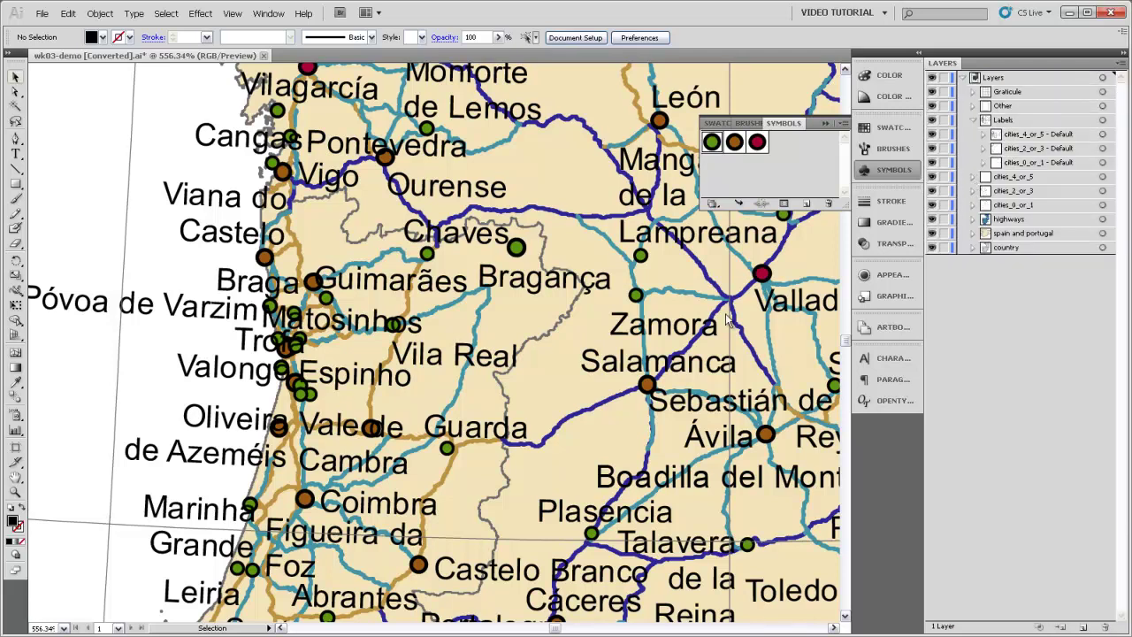
{"action": "left_click", "coordinate": [973, 191]}
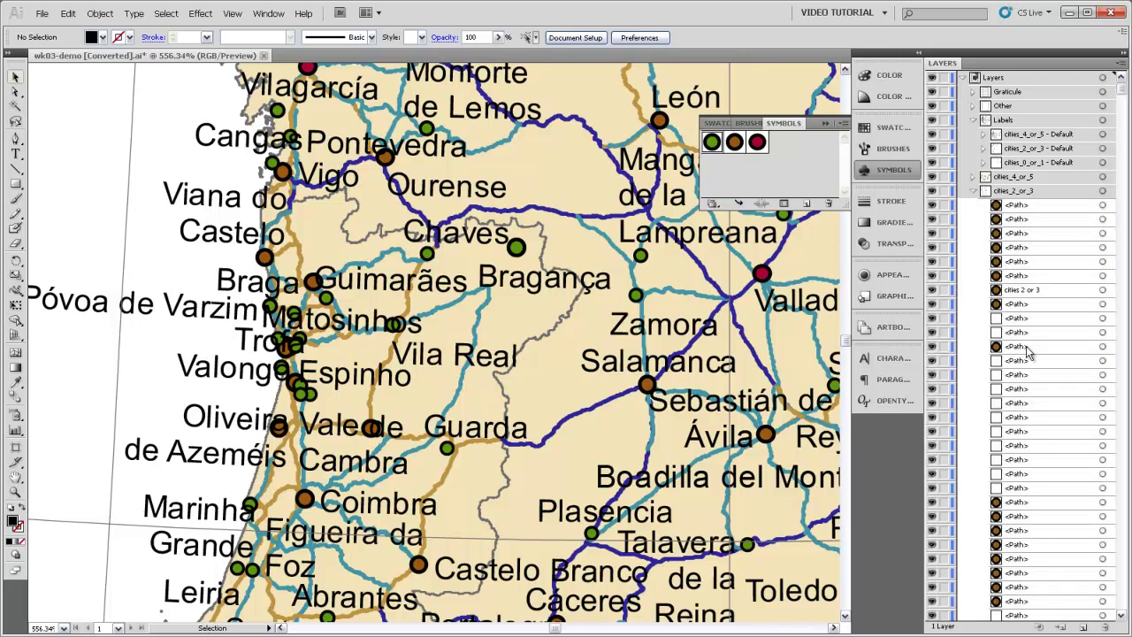
{"action": "left_click_drag", "start_coordinate": [1026, 513], "coordinate": [1063, 625]}
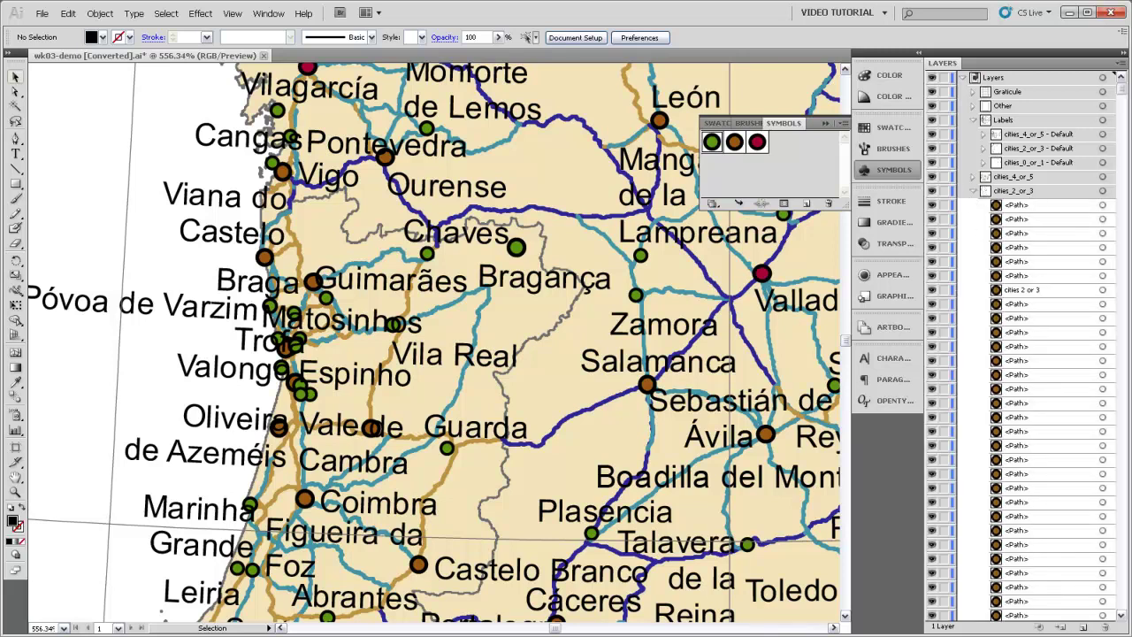
{"action": "left_click", "coordinate": [972, 191]}
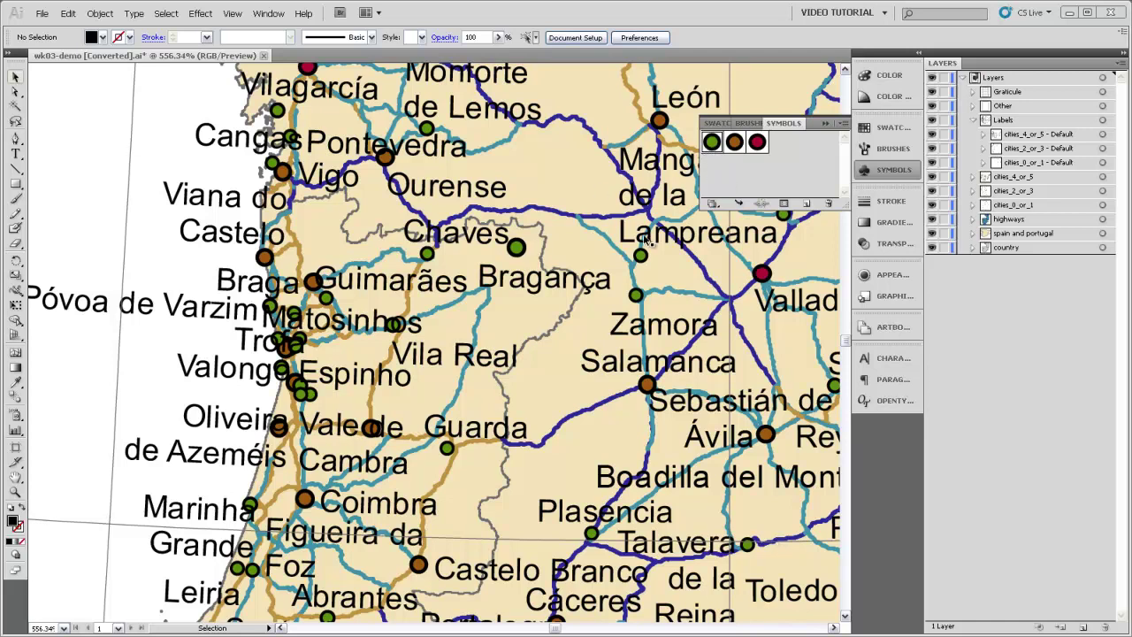
Open the "cities 4 or 5" symbol for editing and delete its green circle.
{"action": "double_click", "coordinate": [710, 144]}
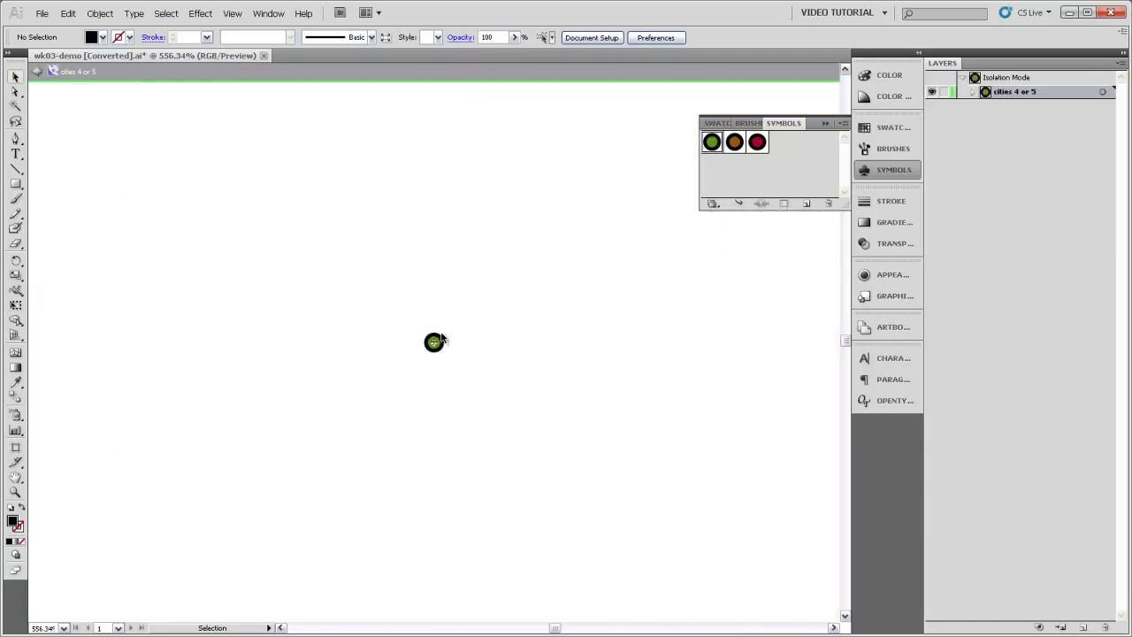
{"action": "left_click_drag", "start_coordinate": [413, 316], "coordinate": [468, 372]}
{"action": "left_click", "coordinate": [444, 370]}
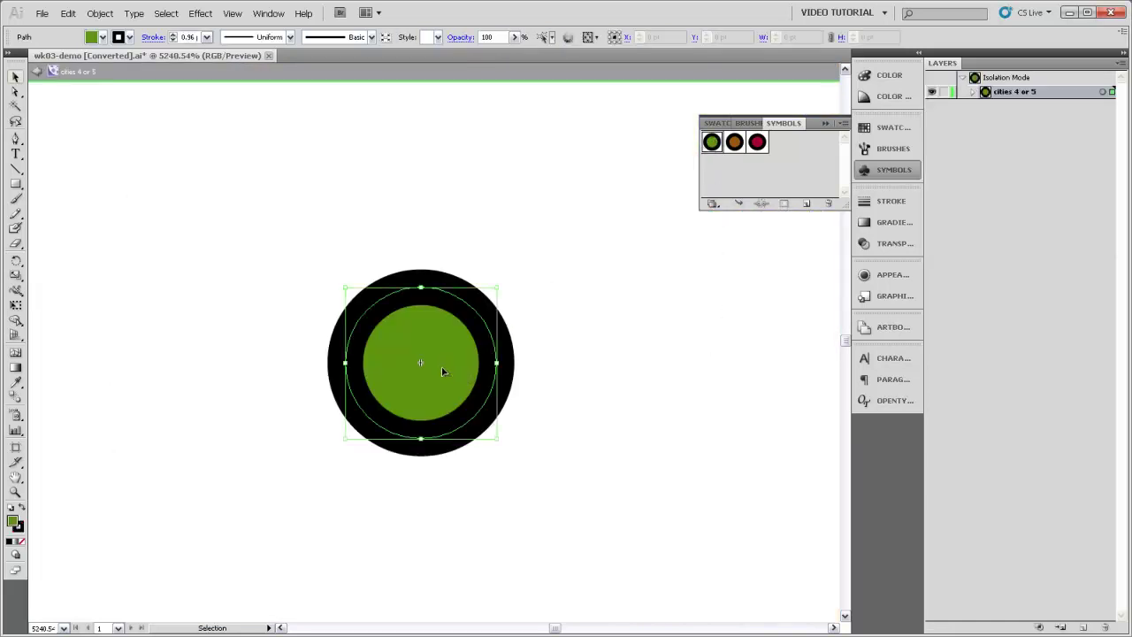
{"action": "key", "text": "Delete"}
Draw a green, black-outlined rectangle about 3.07 by 2.96 pt, center it on the symbol's registration point, and exit symbol editing.
{"action": "left_click", "coordinate": [15, 183]}
{"action": "left_click_drag", "start_coordinate": [367, 314], "coordinate": [480, 423]}
{"action": "key", "text": "v"}
{"action": "left_click_drag", "start_coordinate": [441, 383], "coordinate": [437, 377]}
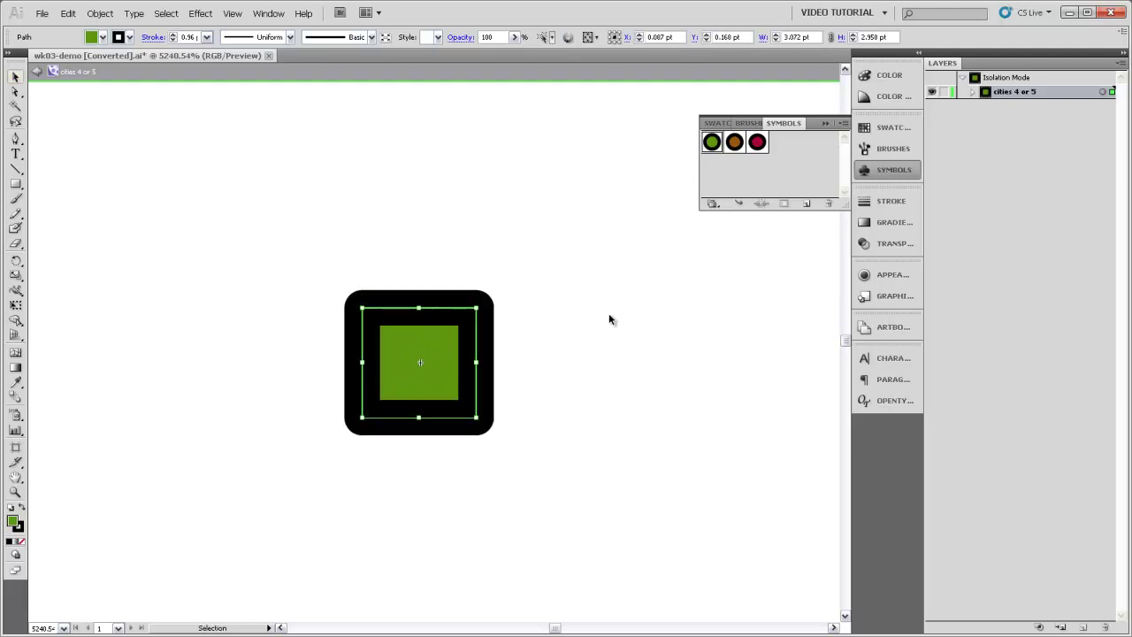
{"action": "left_click", "coordinate": [39, 74]}
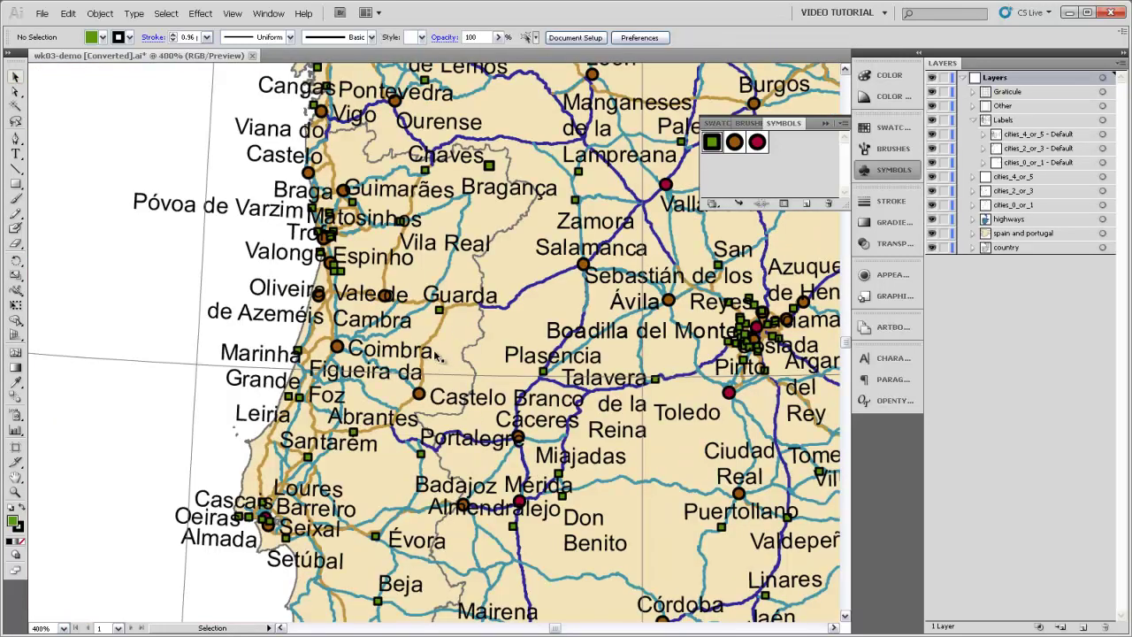